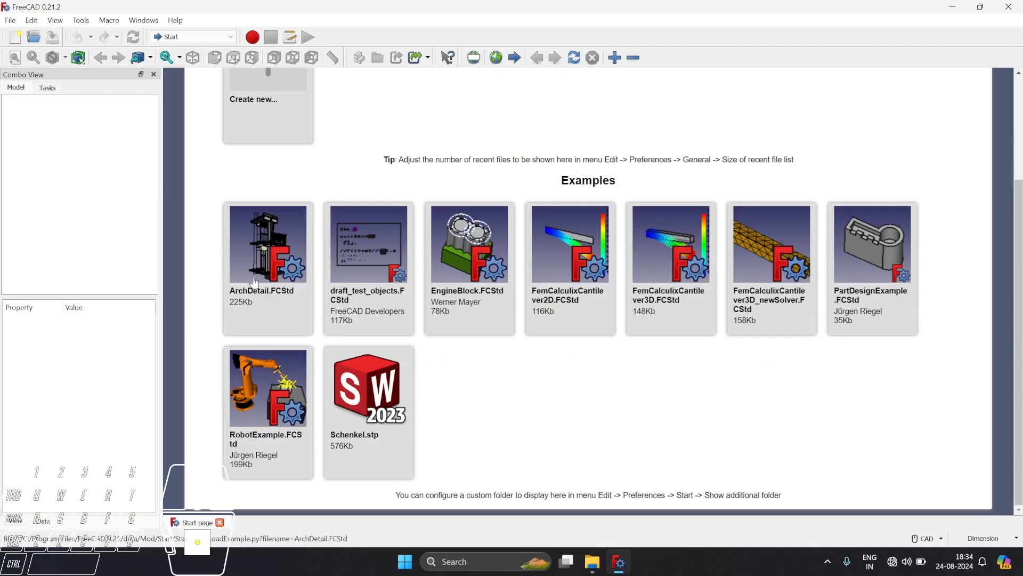
# Look over the example files on the start page and the commands available in the main menus.
pyautogui.moveTo(255, 283)
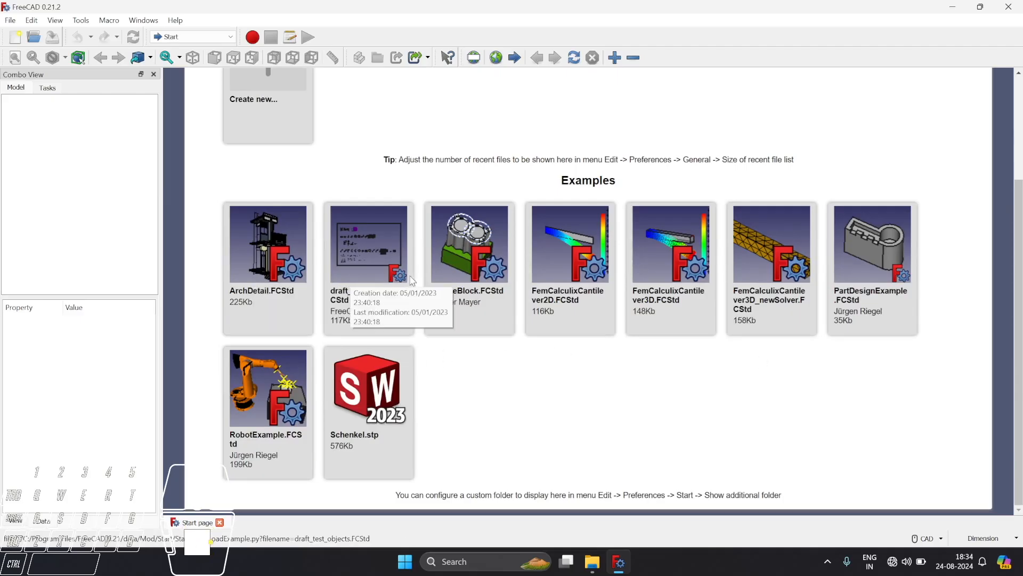
pyautogui.moveTo(650, 282)
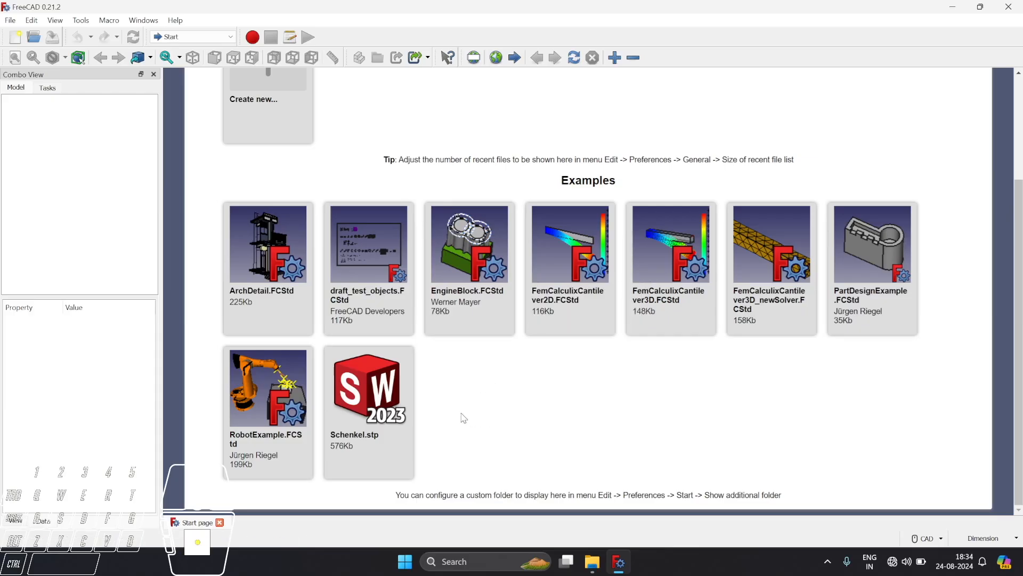
pyautogui.scroll(3, 453, 416)
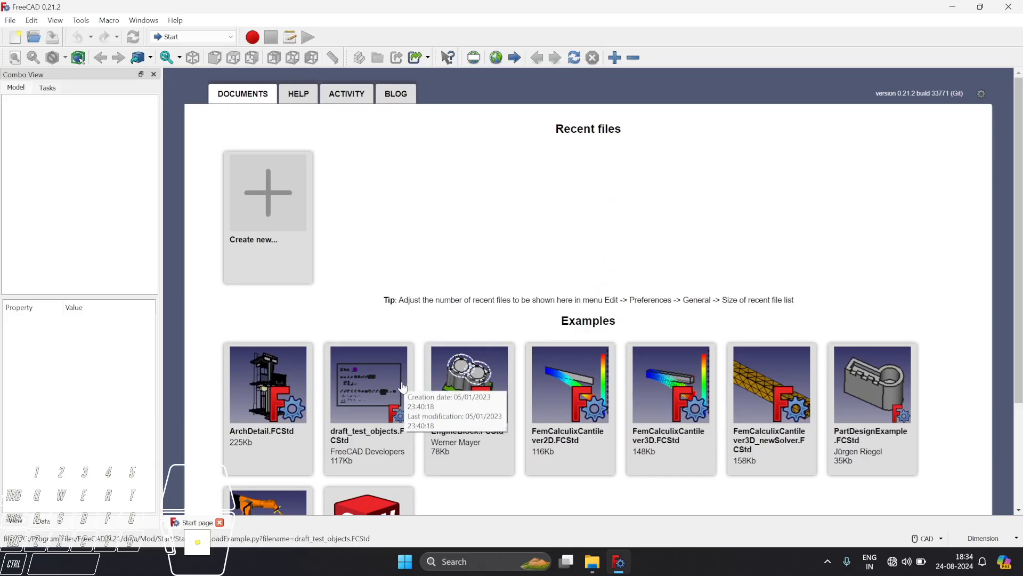
pyautogui.click(11, 20)
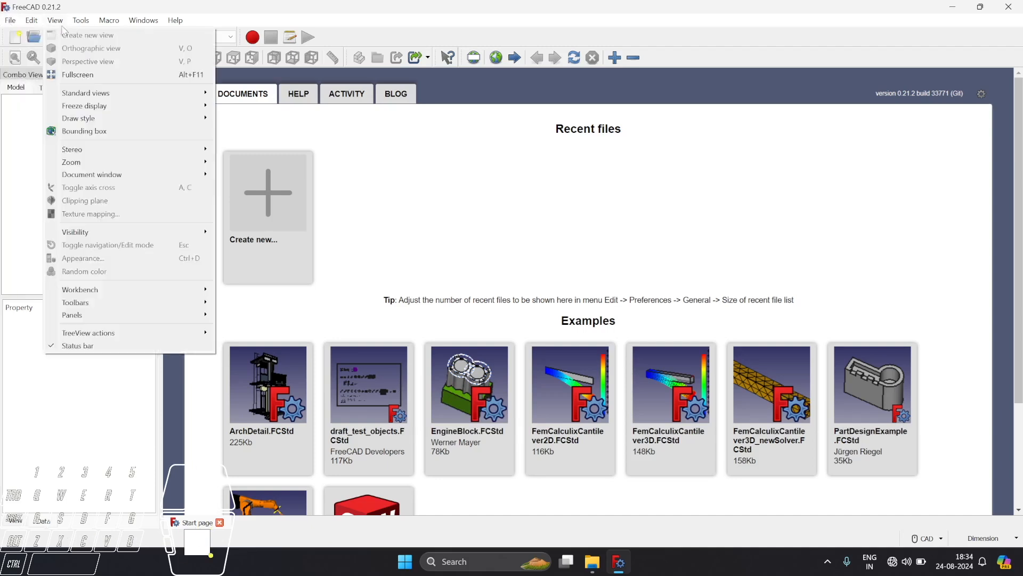
pyautogui.moveTo(123, 30)
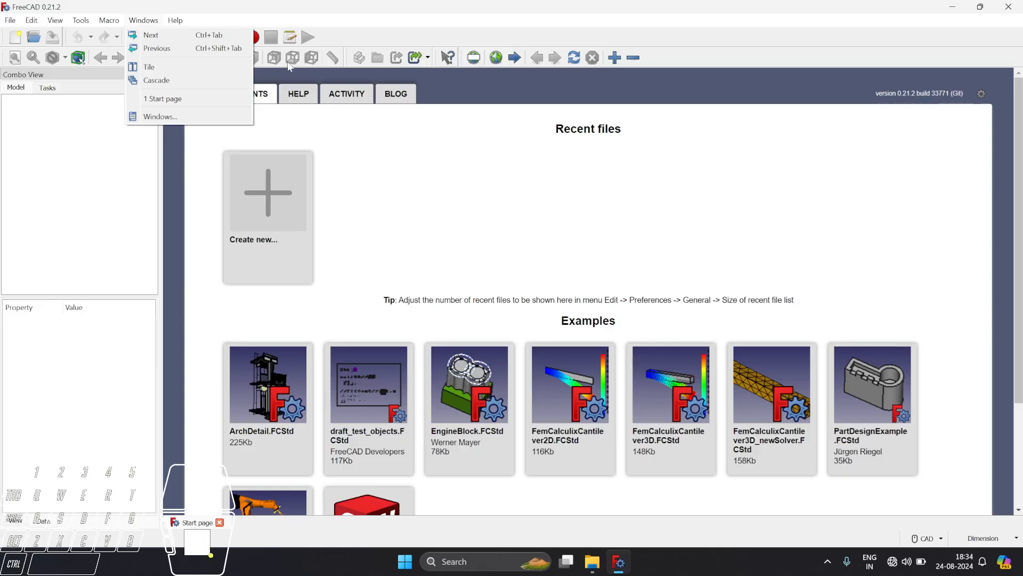
pyautogui.click(518, 38)
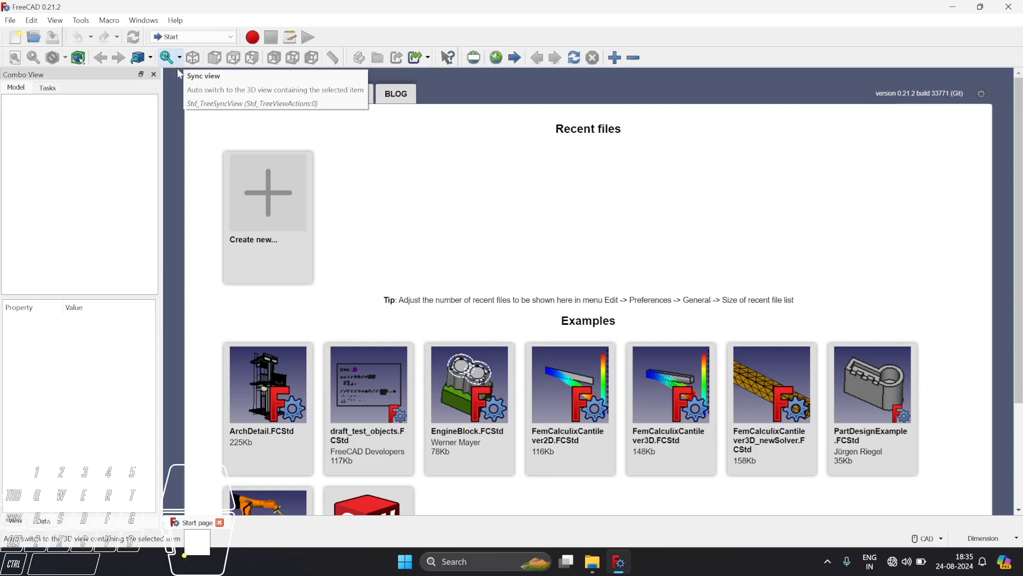
pyautogui.click(31, 76)
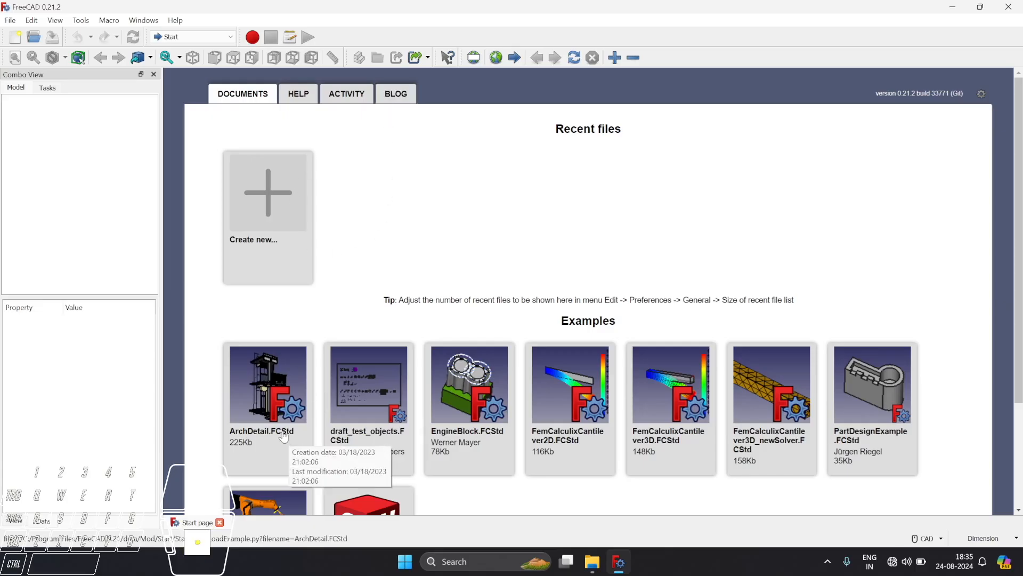
# Close the start page and create a new empty document.
pyautogui.click(219, 523)
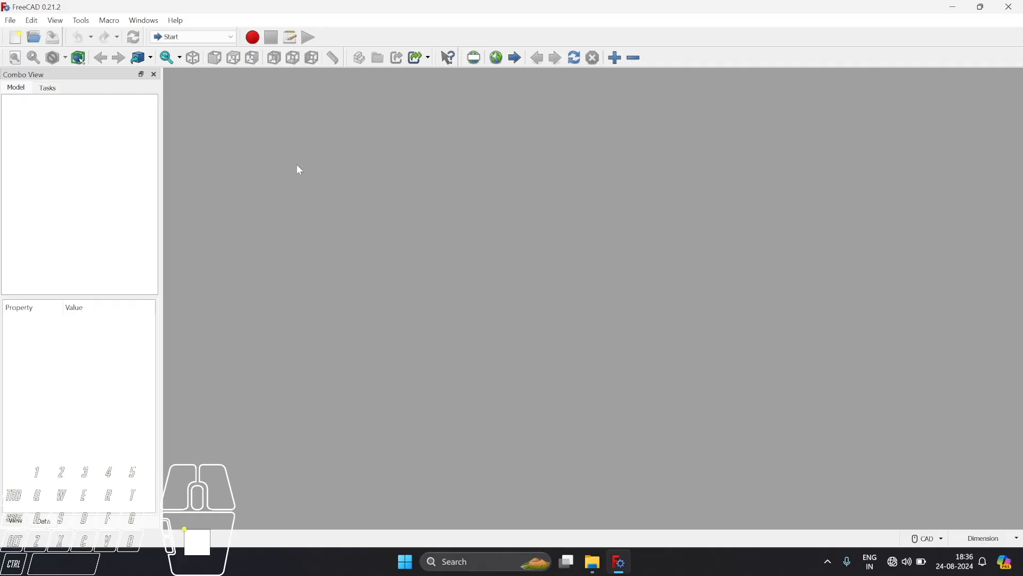
pyautogui.click(19, 39)
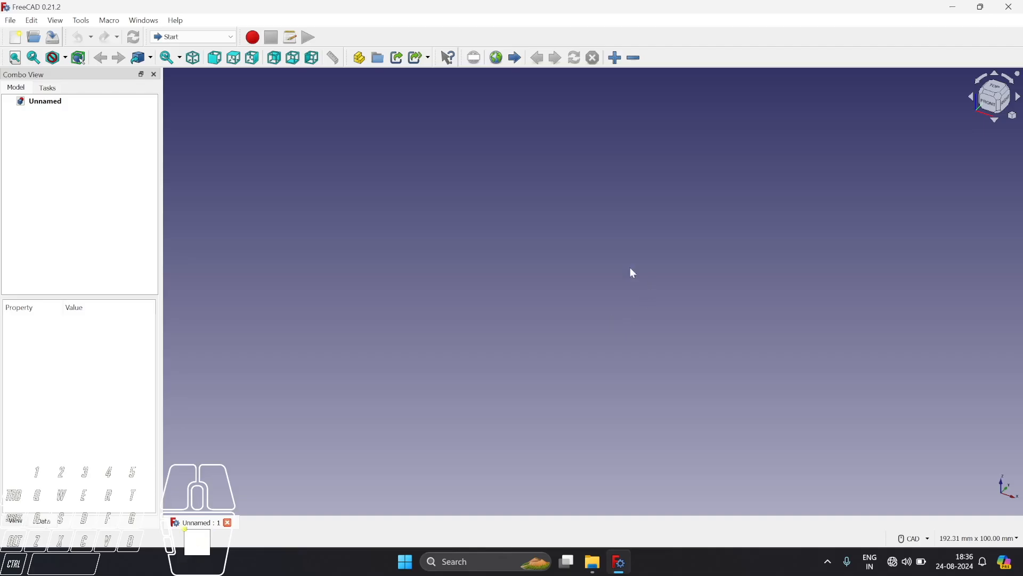
# Explore the empty document's 3D view by panning, zooming and orbiting it, watching the navigation cube's orientation.
pyautogui.click(522, 264)
pyautogui.click(521, 265)
pyautogui.click(476, 240)
pyautogui.moveTo(480, 299); pyautogui.dragTo(443, 268, button='middle')
pyautogui.moveTo(445, 318); pyautogui.dragTo(444, 320, button='middle')
pyautogui.scroll(3, 565, 343)
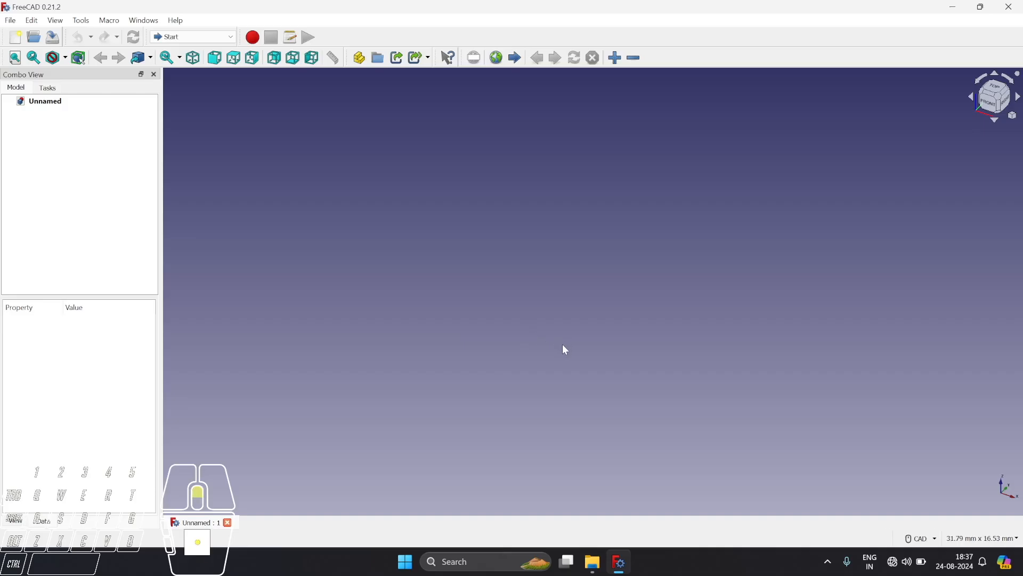
pyautogui.scroll(-5, 565, 350)
pyautogui.scroll(2, 563, 346)
pyautogui.scroll(5, 561, 344)
pyautogui.scroll(2, 559, 346)
pyautogui.scroll(-5, 558, 346)
pyautogui.click(588, 338)
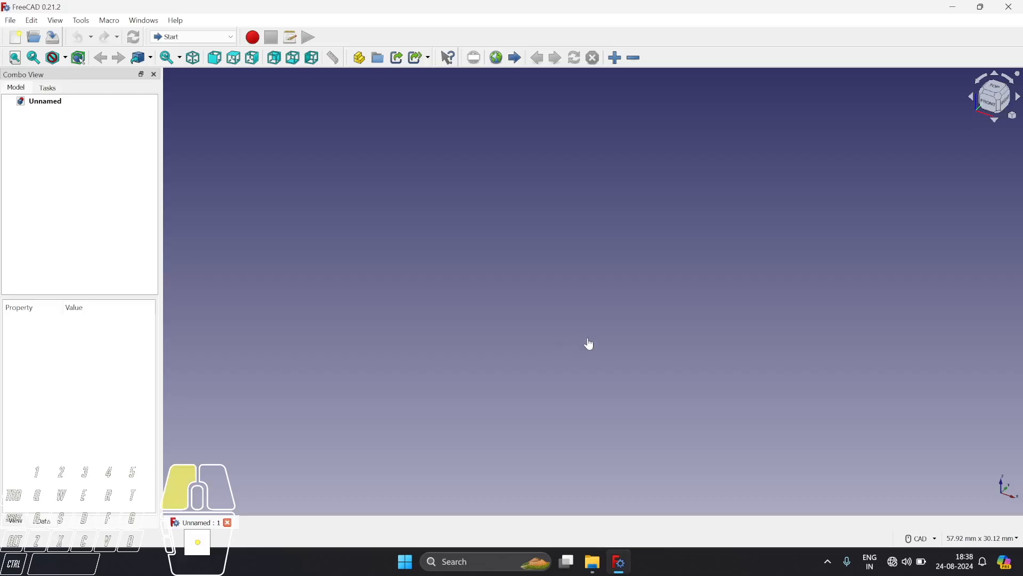
pyautogui.moveTo(588, 339); pyautogui.dragTo(651, 299, button='middle')
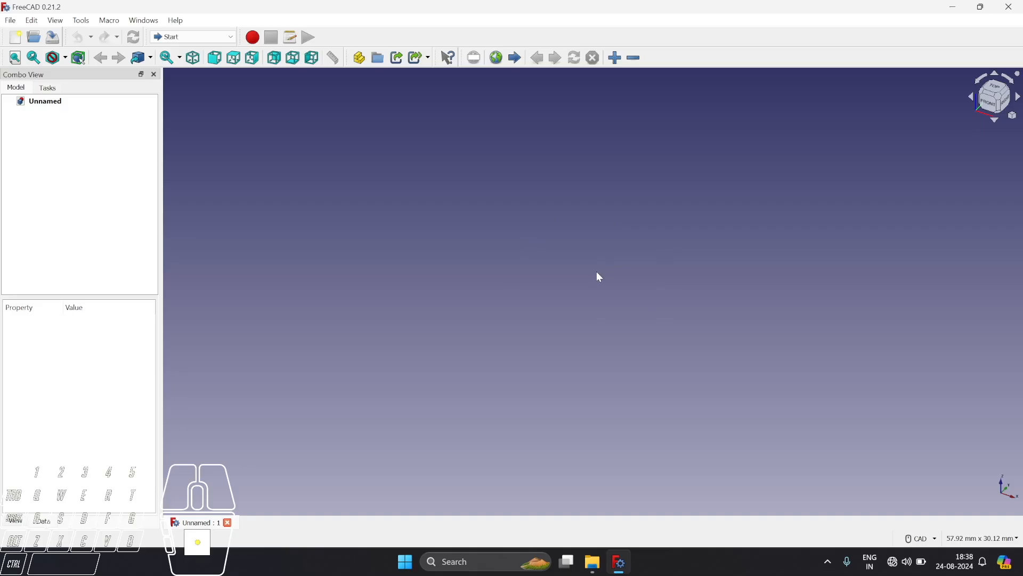
pyautogui.moveTo(597, 278); pyautogui.dragTo(604, 277, button='middle')
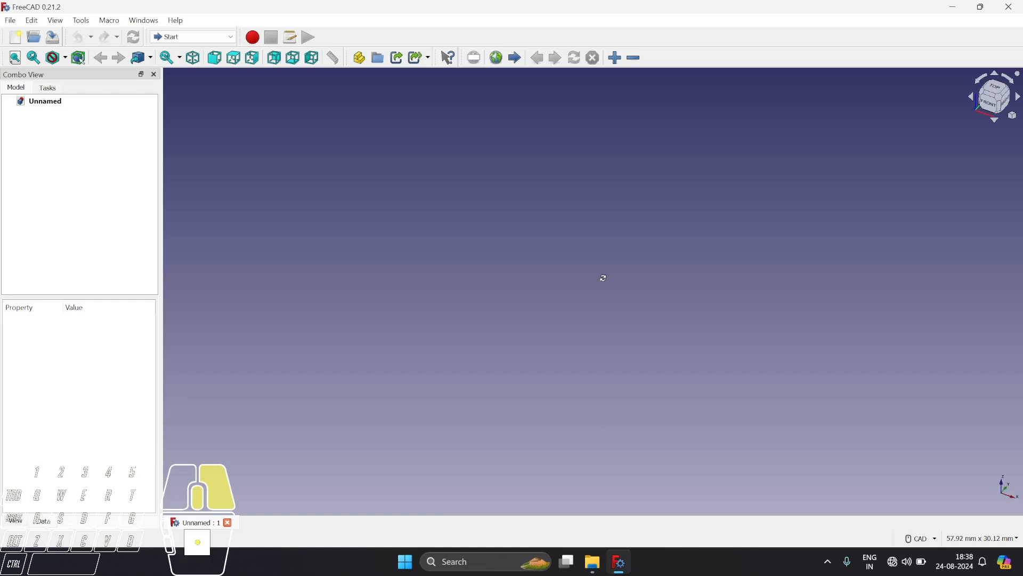
pyautogui.moveTo(604, 278); pyautogui.dragTo(581, 246, button='middle')
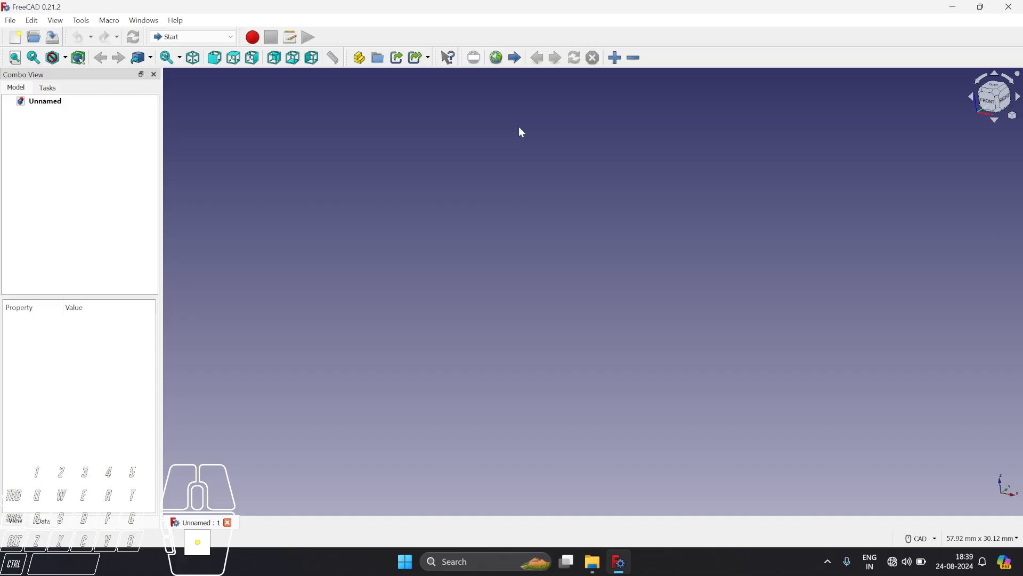
pyautogui.moveTo(519, 128); pyautogui.dragTo(378, 151, button='middle')
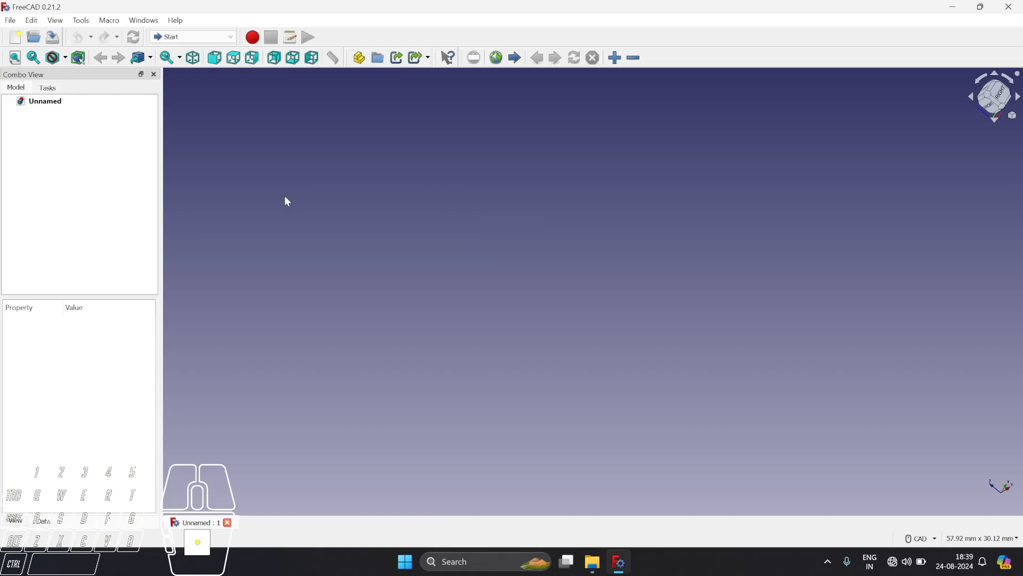
# Create three more empty documents alongside the existing one.
pyautogui.press('ctrl')
pyautogui.hotkey('ctrl', 'n')
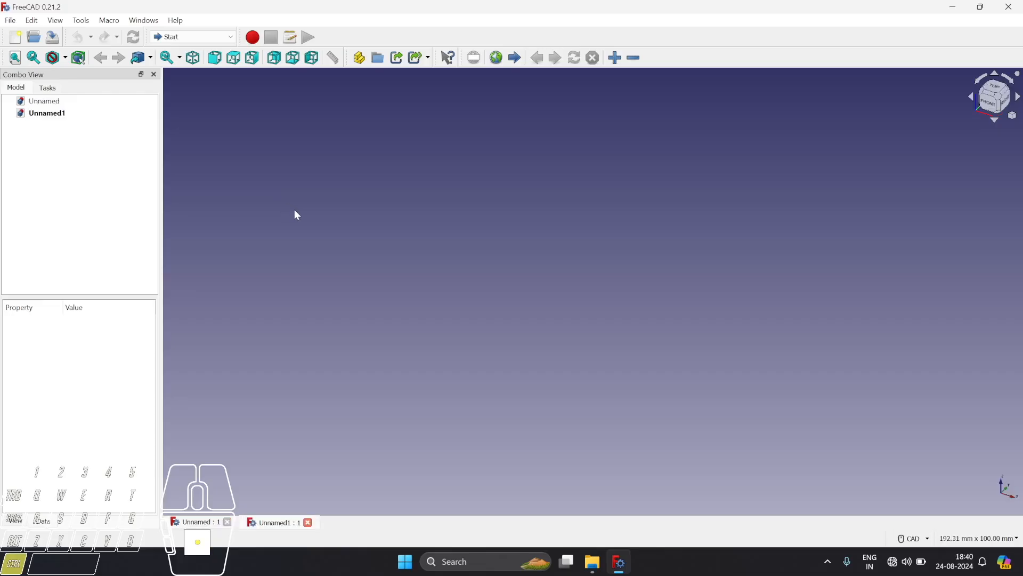
pyautogui.hotkey('ctrl', 'n')
pyautogui.hotkey('ctrl', 'n')
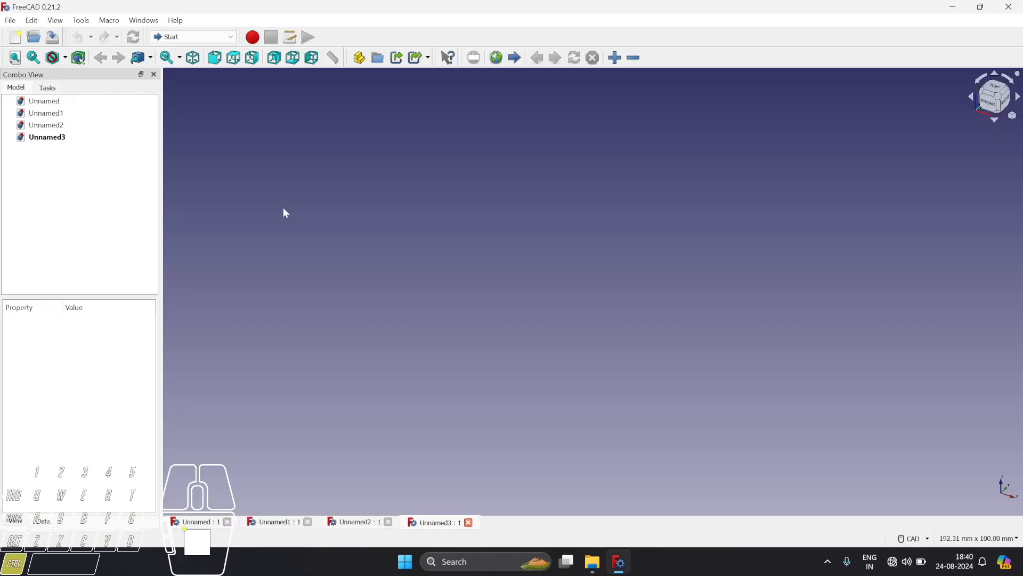
pyautogui.rightClick(49, 140)
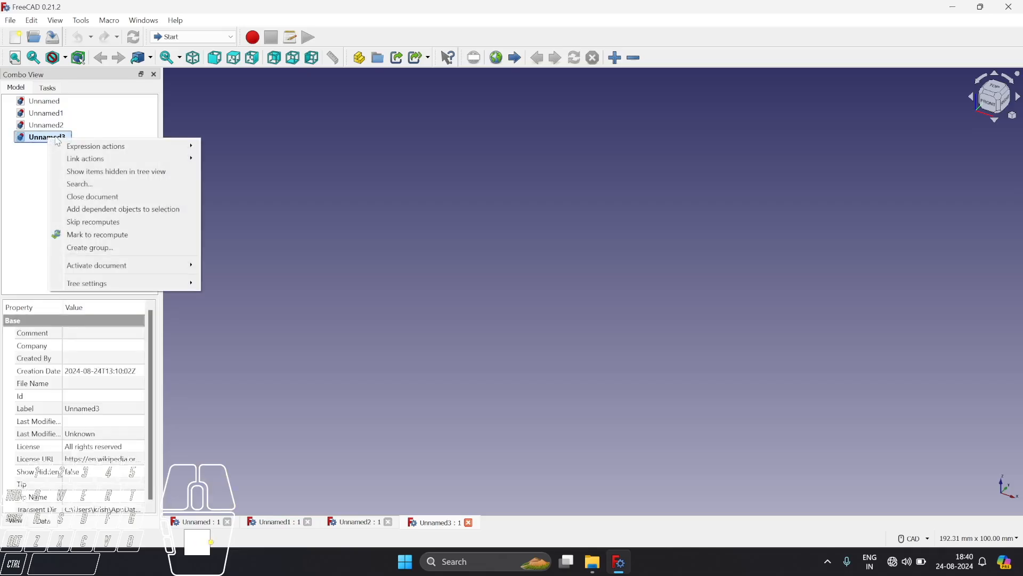
pyautogui.click(27, 167)
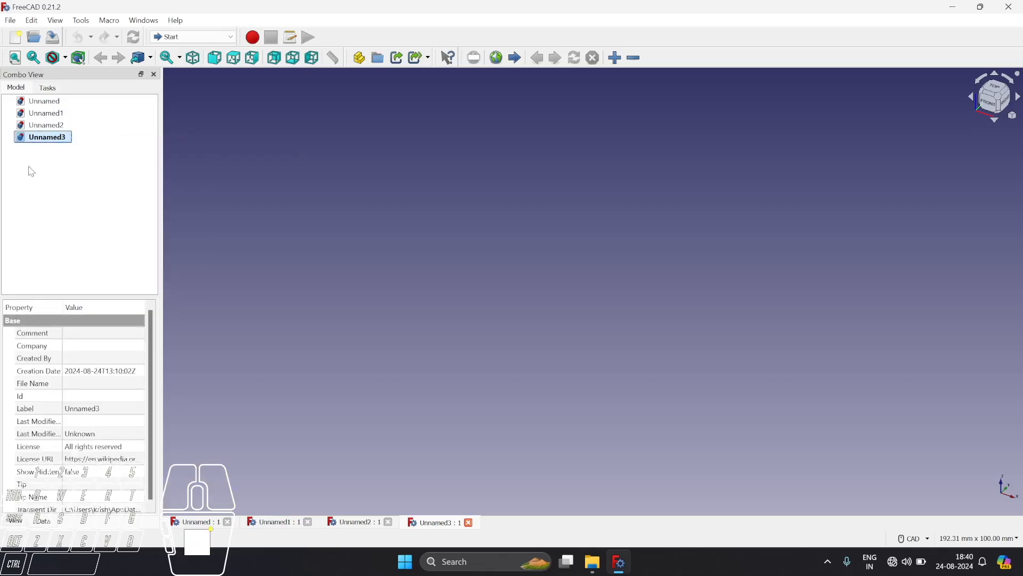
pyautogui.click(239, 145)
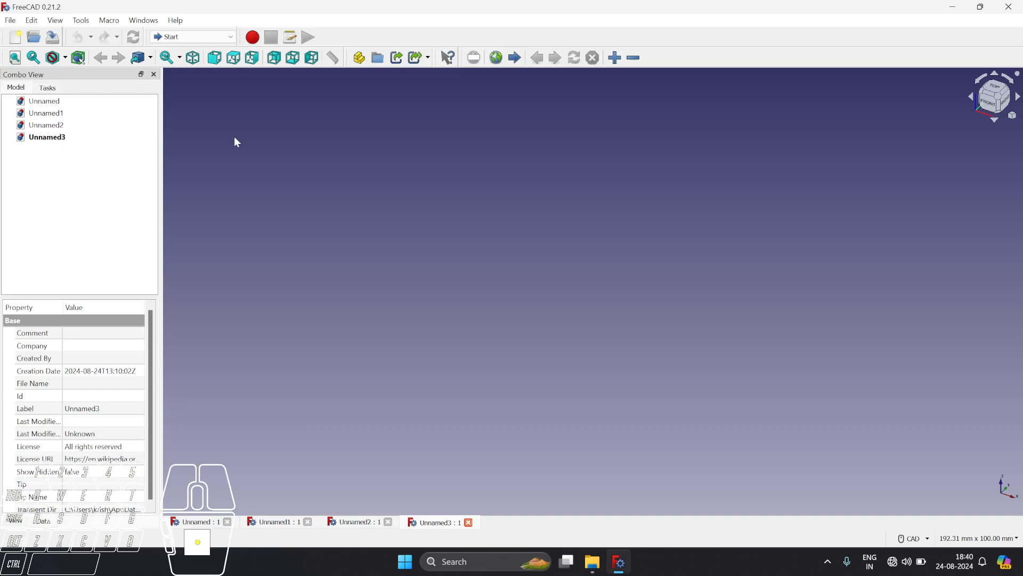
pyautogui.press('ctrl')
pyautogui.click(36, 39)
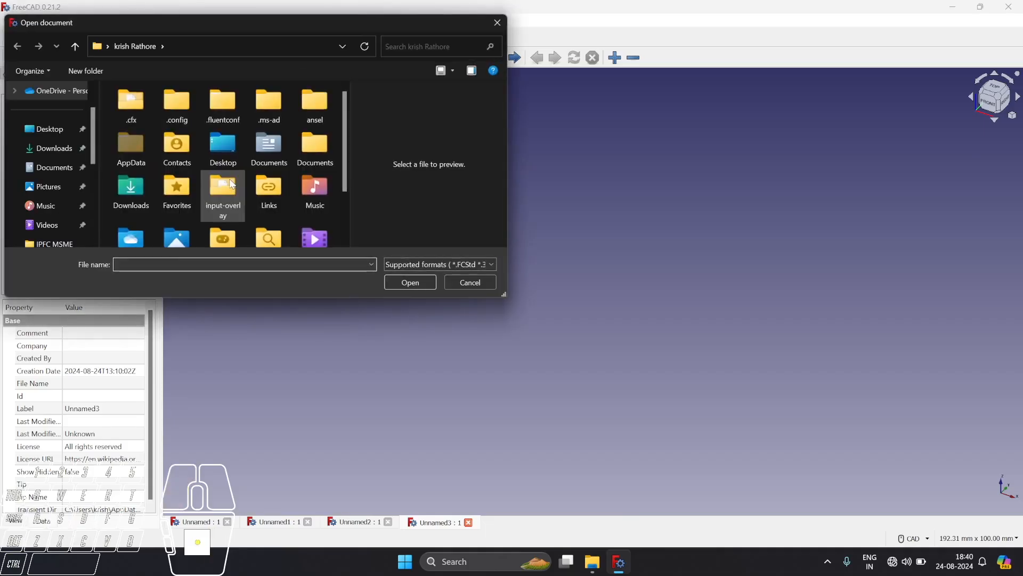
pyautogui.click(479, 282)
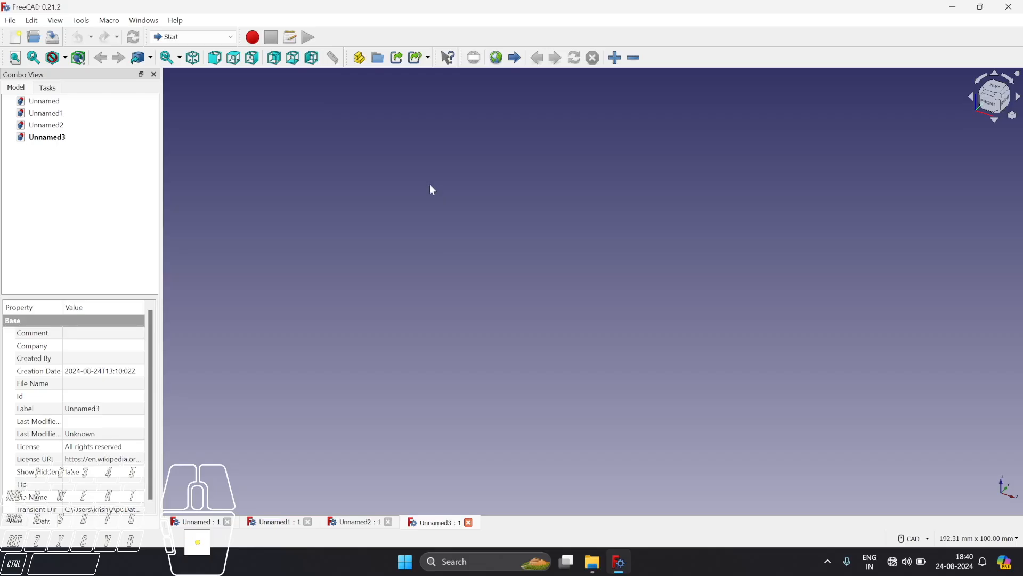
pyautogui.press('ctrl')
pyautogui.hotkey('ctrl', 's')
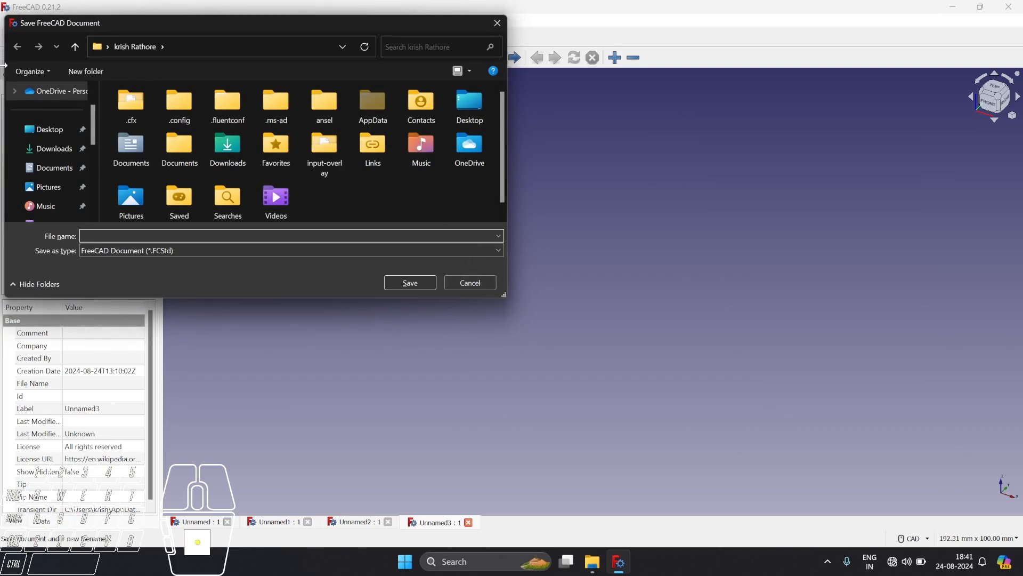
pyautogui.moveTo(131, 25); pyautogui.dragTo(356, 120)
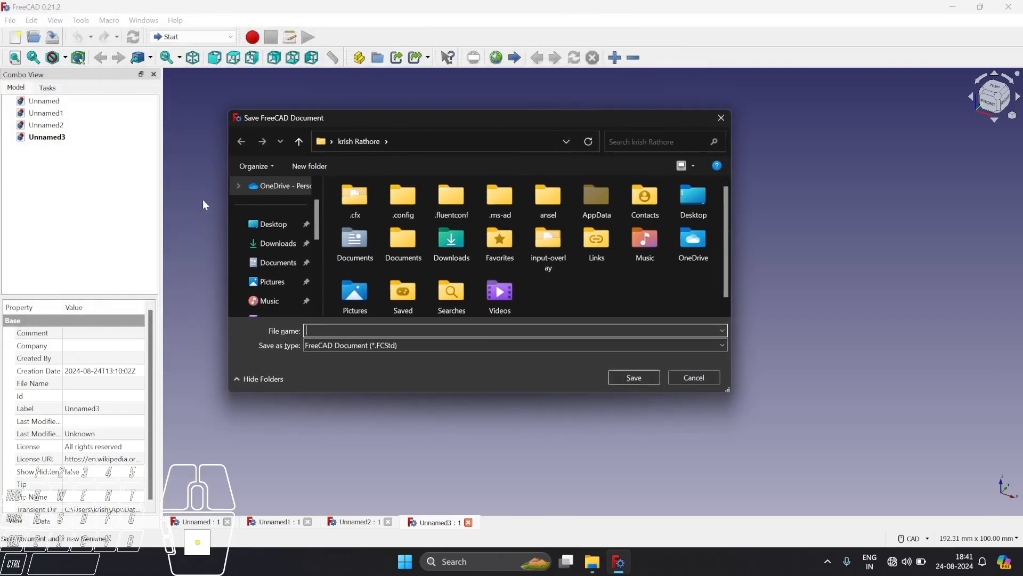
pyautogui.click(695, 378)
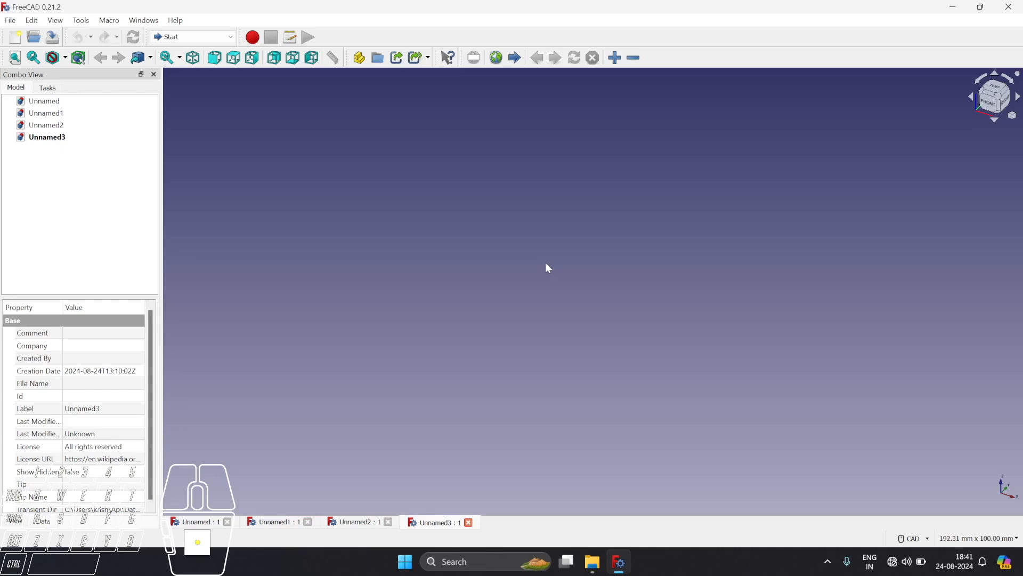
# Try to open the program's help and dismiss the notice about the Help addon.
pyautogui.hotkey('ctrl', 'z')
pyautogui.press('ctrl')
pyautogui.press('ctrl')
pyautogui.press('ctrl')
pyautogui.press('ctrl')
pyautogui.press('ctrl')
pyautogui.press('ctrl')
pyautogui.press('F1')
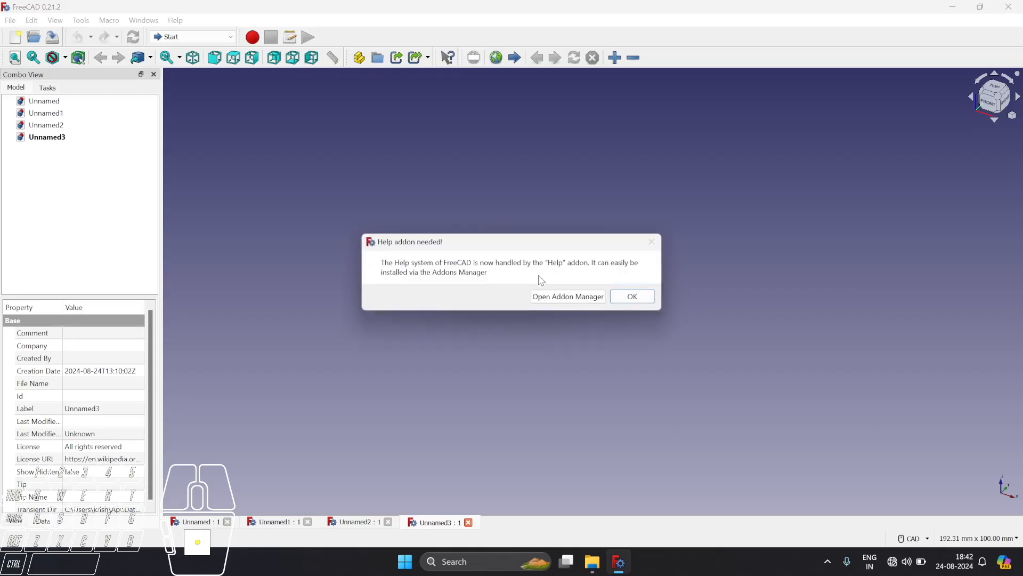
pyautogui.click(634, 304)
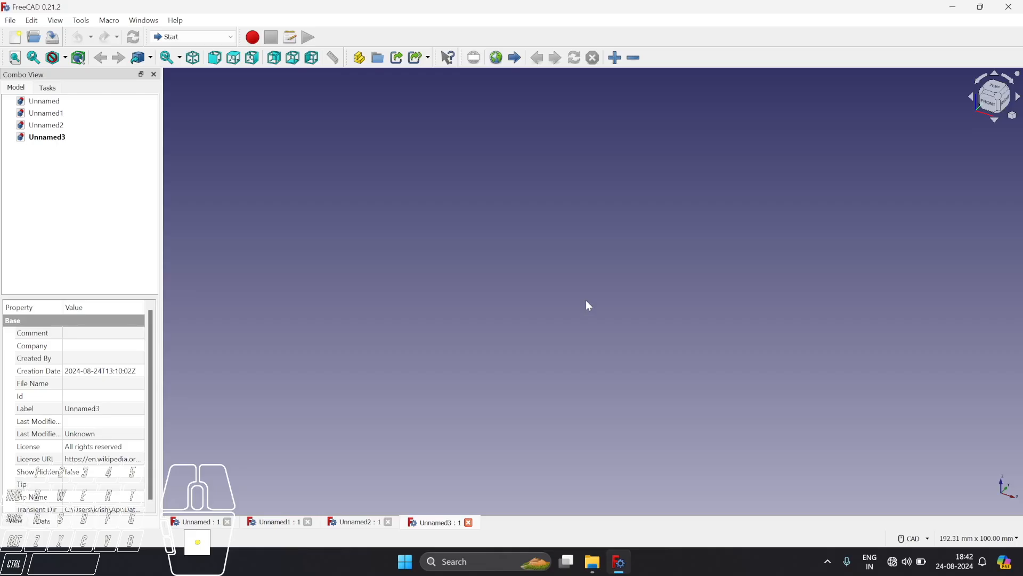
# View the newest document from the isometric, front, top, right, rear, bottom and left standard views in turn.
pyautogui.press('0')
pyautogui.press('1')
pyautogui.press('2')
pyautogui.press('3')
pyautogui.press('4')
pyautogui.press('5')
pyautogui.press('6')
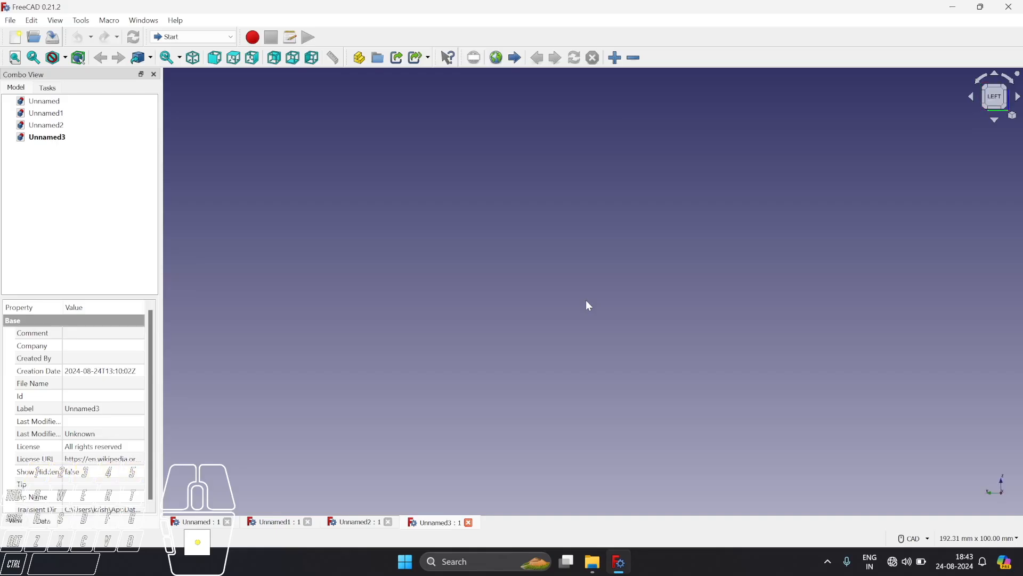
# Go through the six orthogonal standard views again from front to left, and return to the isometric view.
pyautogui.press('1')
pyautogui.press('2')
pyautogui.press('3')
pyautogui.press('4')
pyautogui.press('5')
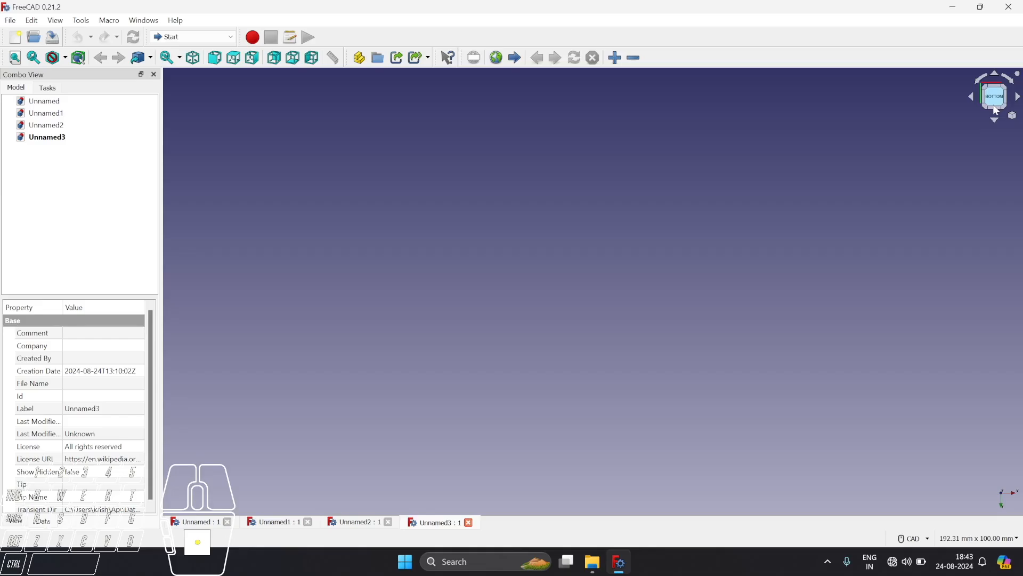
pyautogui.press('6')
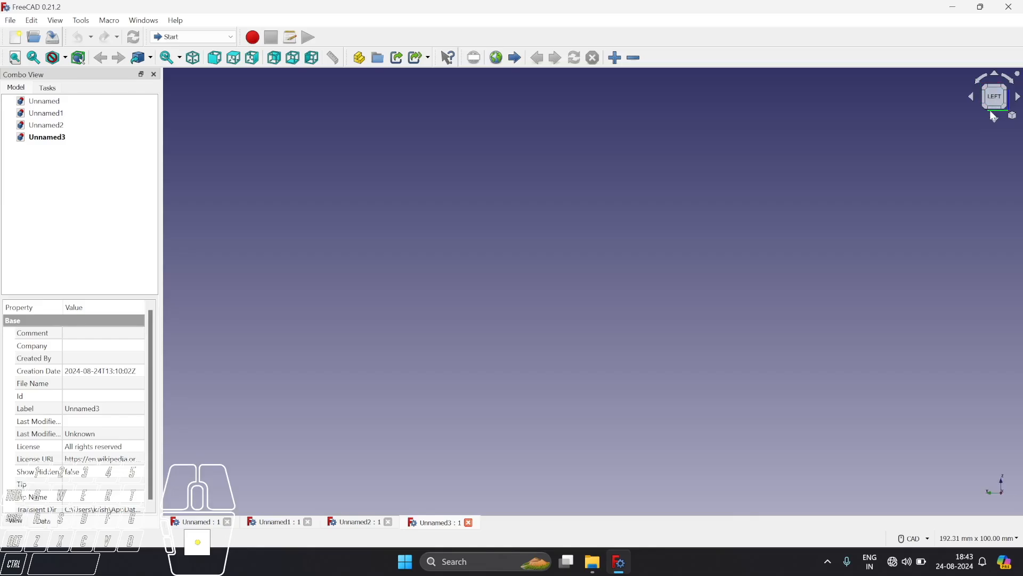
pyautogui.press('0')
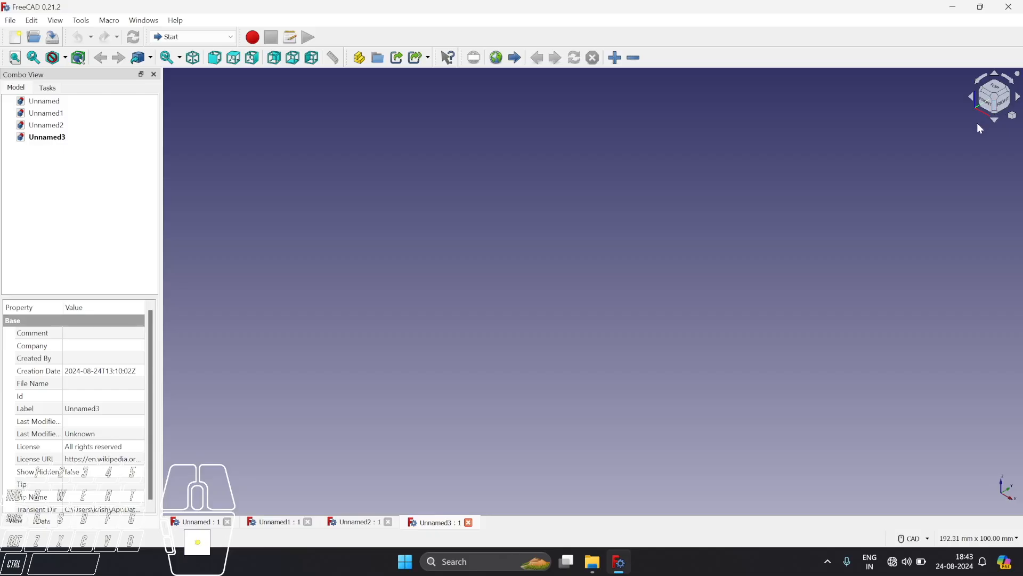
# Explore panning and zooming of the empty 3D view from the isometric orientation.
pyautogui.press('shift')
pyautogui.keyDown('shift'); pyautogui.moveTo(672, 168); pyautogui.dragTo(493, 249, button='middle'); pyautogui.keyUp('shift')
pyautogui.keyDown('shift'); pyautogui.scroll(-1, 648, 275); pyautogui.keyUp('shift')
pyautogui.keyDown('shift'); pyautogui.scroll(1, 493, 250); pyautogui.keyUp('shift')
pyautogui.keyDown('shift'); pyautogui.scroll(-1, 493, 249); pyautogui.keyUp('shift')
pyautogui.keyDown('ctrl'); pyautogui.middleClick(495, 252); pyautogui.keyUp('ctrl')
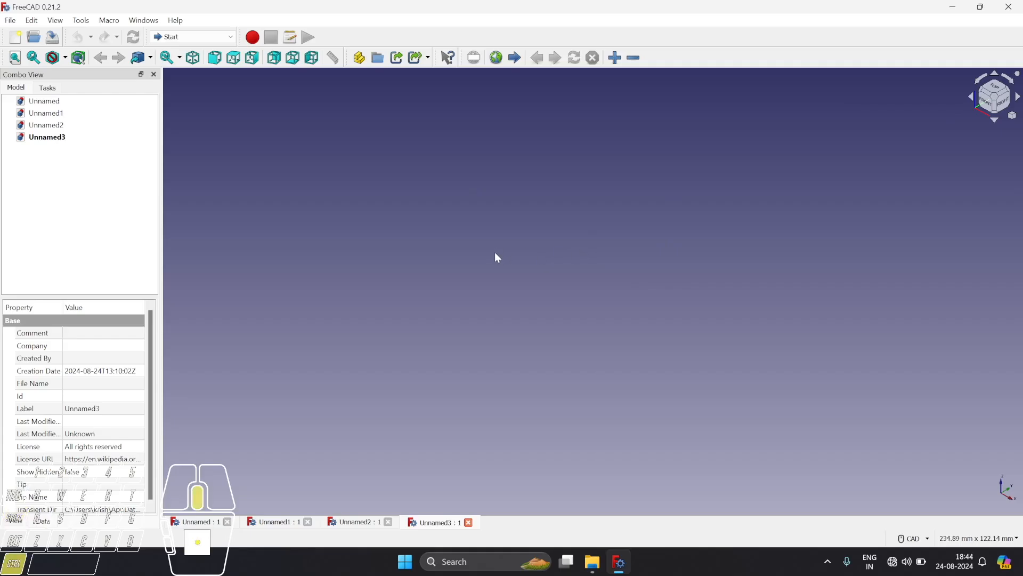
pyautogui.keyDown('ctrl'); pyautogui.scroll(2, 495, 255); pyautogui.keyUp('ctrl')
pyautogui.scroll(-3, 497, 256)
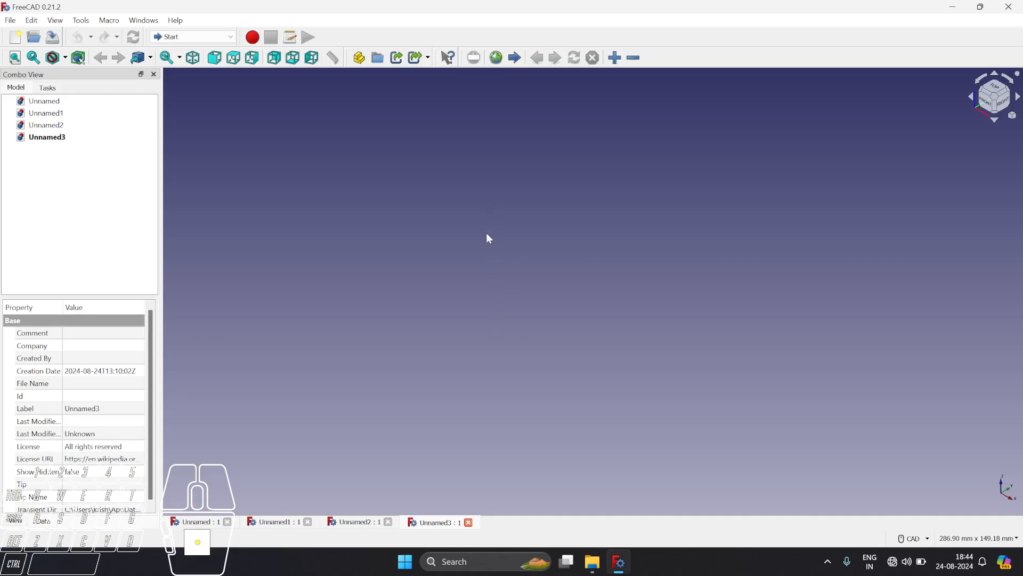
pyautogui.keyDown('ctrl'); pyautogui.moveTo(488, 238); pyautogui.dragTo(488, 289, button='middle'); pyautogui.keyUp('ctrl')
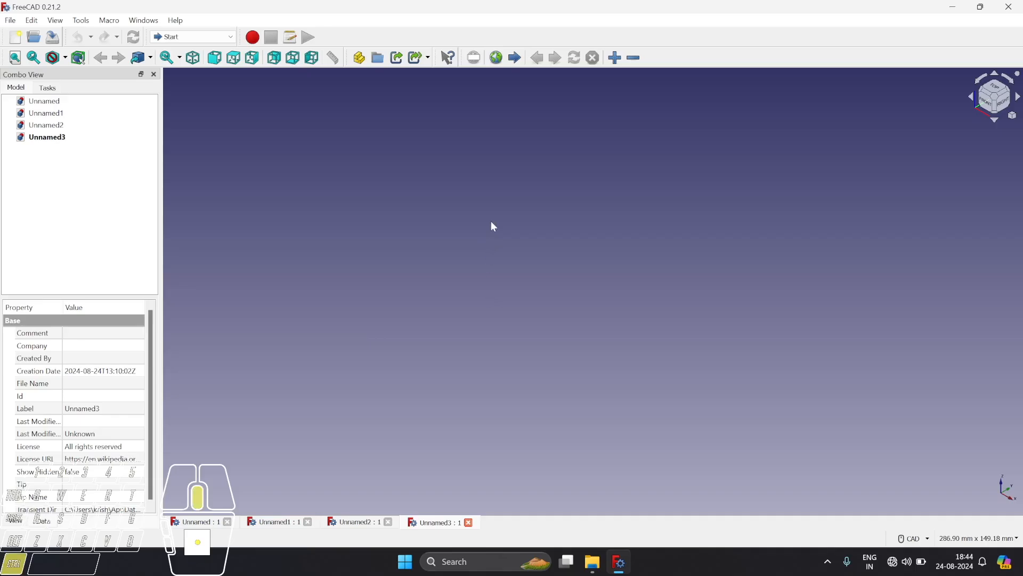
pyautogui.keyDown('ctrl'); pyautogui.moveTo(491, 221); pyautogui.dragTo(493, 219, button='middle'); pyautogui.keyUp('ctrl')
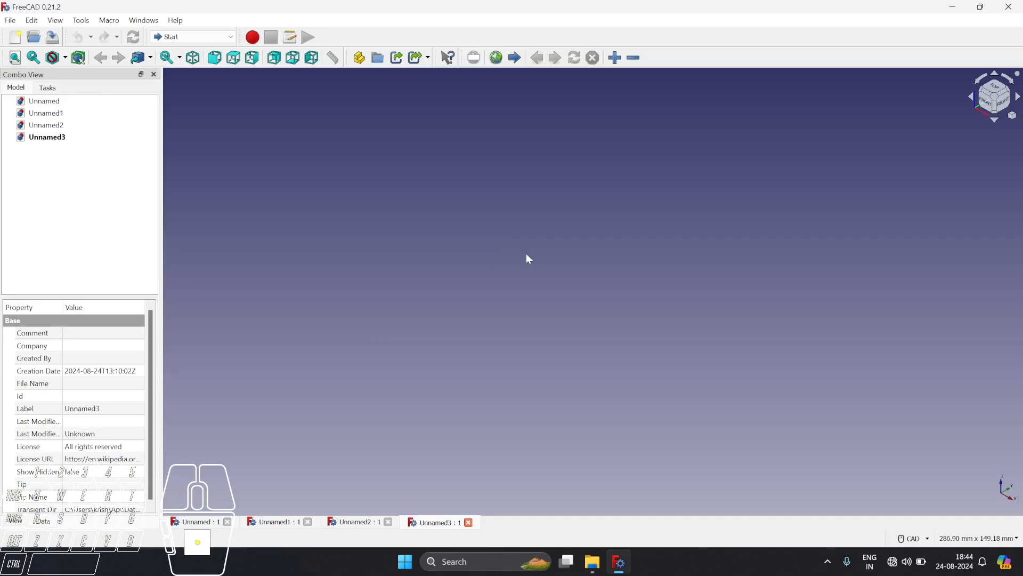
# Explore rotating, panning and closely zooming in on the empty 3D view of the newest document.
pyautogui.keyDown('alt'); pyautogui.moveTo(534, 254); pyautogui.dragTo(535, 227); pyautogui.keyUp('alt')
pyautogui.keyDown('alt'); pyautogui.moveTo(535, 227); pyautogui.dragTo(554, 245, button='middle'); pyautogui.keyUp('alt')
pyautogui.keyDown('alt'); pyautogui.moveTo(530, 250); pyautogui.dragTo(477, 263, button='middle'); pyautogui.keyUp('alt')
pyautogui.scroll(8, 533, 303)
pyautogui.scroll(4, 546, 301)
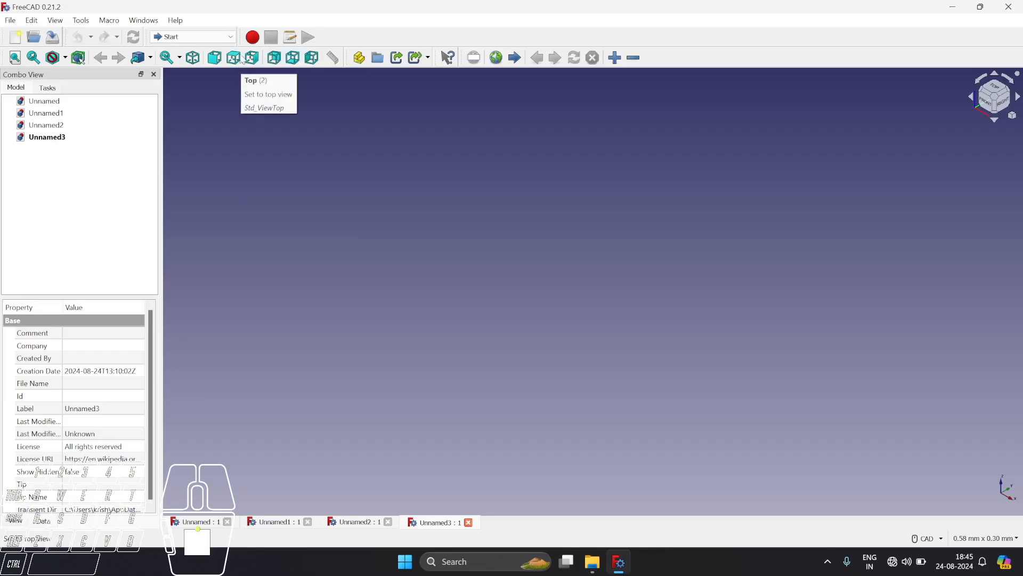
# Examine the Keyboard, Toolbars, Macros, Spaceball Motion and Spaceball Buttons pages of the Customize dialog, and close it.
pyautogui.click(79, 22)
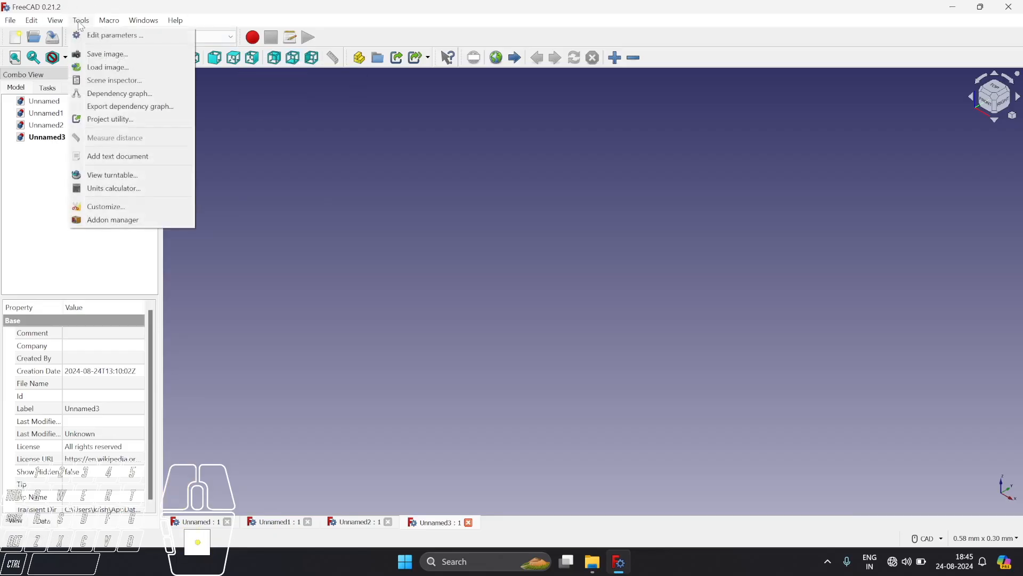
pyautogui.click(118, 212)
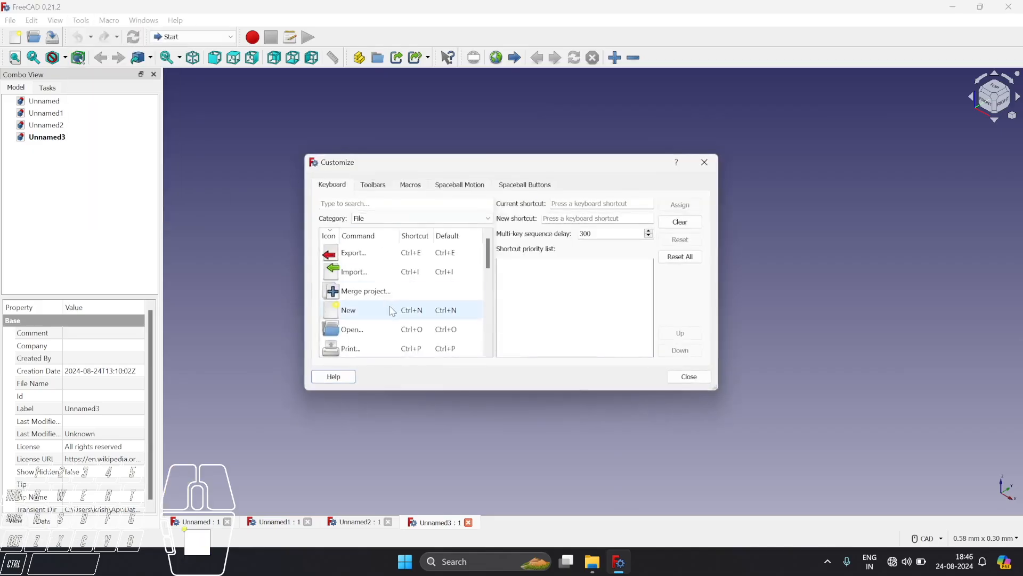
pyautogui.click(368, 189)
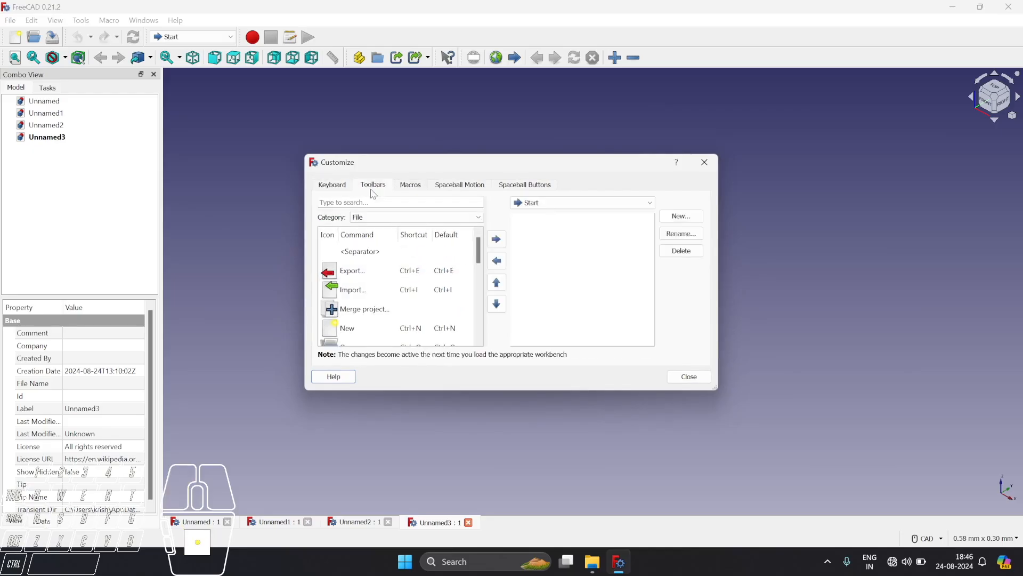
pyautogui.click(410, 184)
pyautogui.click(464, 187)
pyautogui.click(509, 188)
pyautogui.click(336, 187)
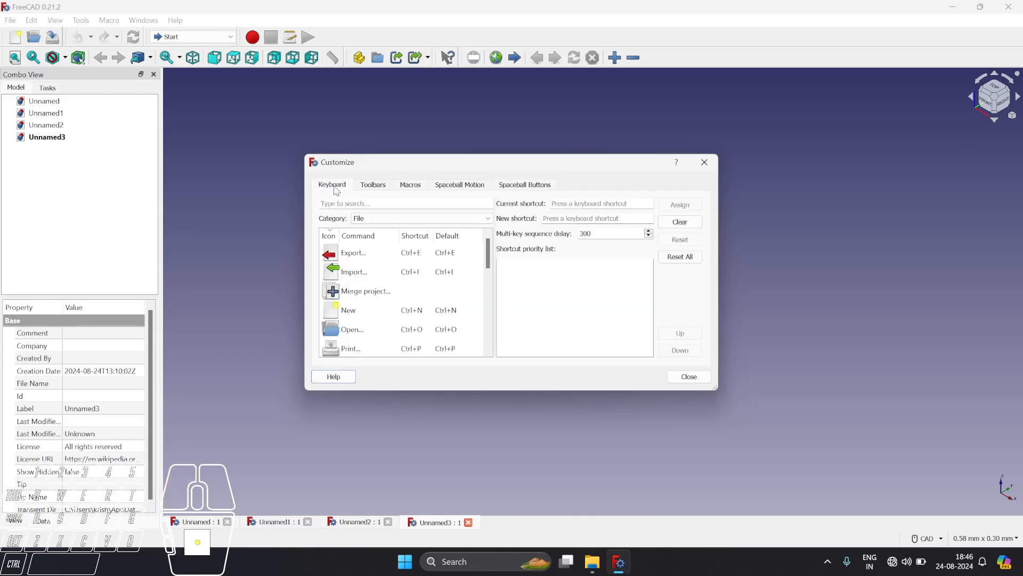
pyautogui.scroll(-3, 364, 301)
pyautogui.scroll(3, 443, 301)
pyautogui.scroll(1, 425, 303)
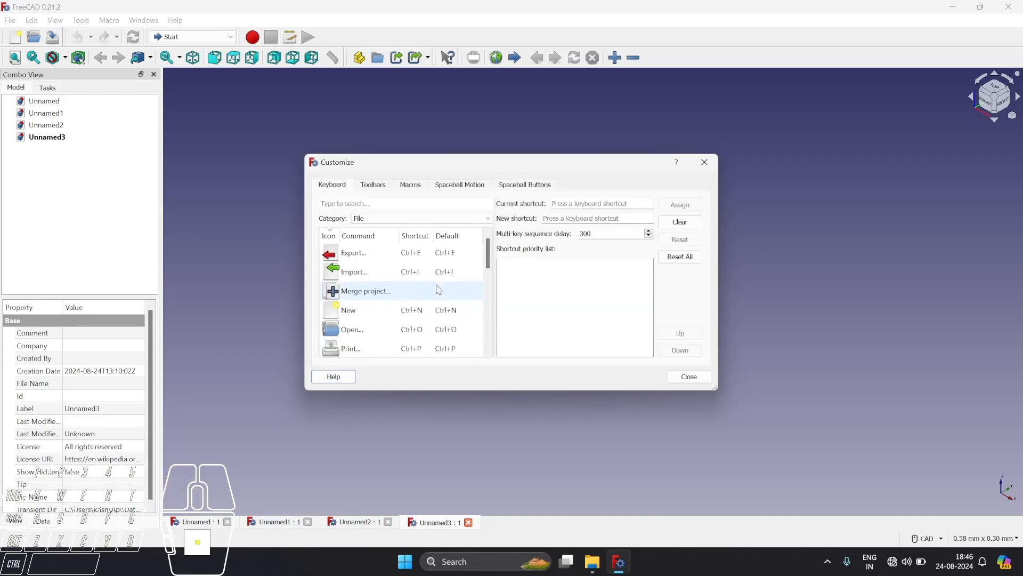
pyautogui.click(716, 167)
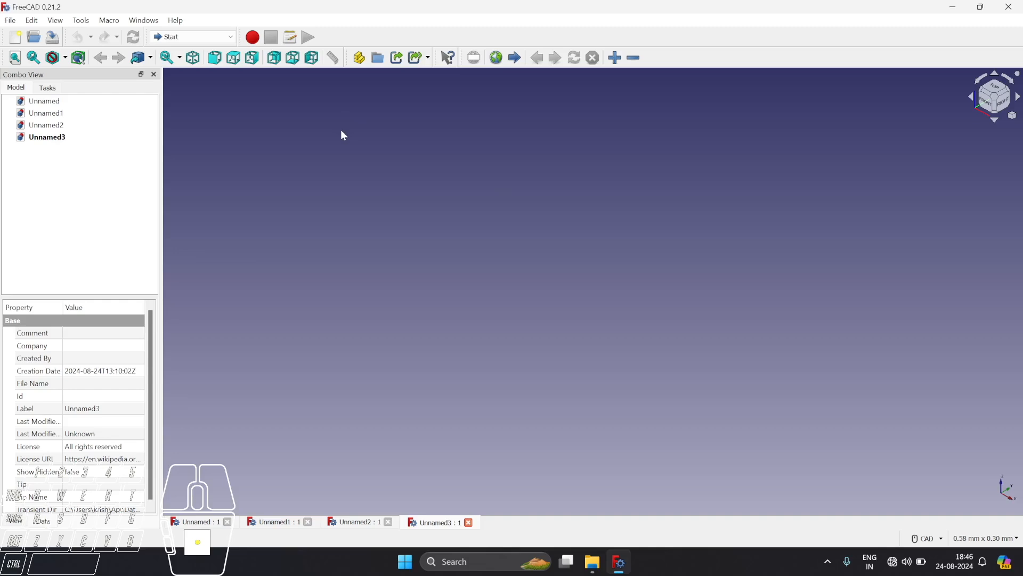
# Switch to the Sketcher workbench and create a new sketch on the XY-Plane.
pyautogui.click(233, 42)
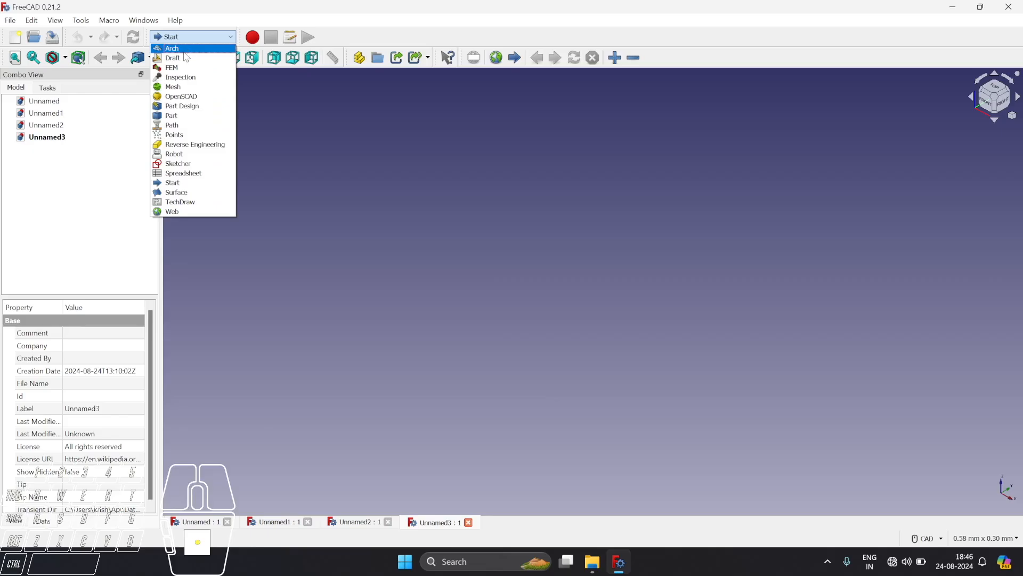
pyautogui.click(195, 166)
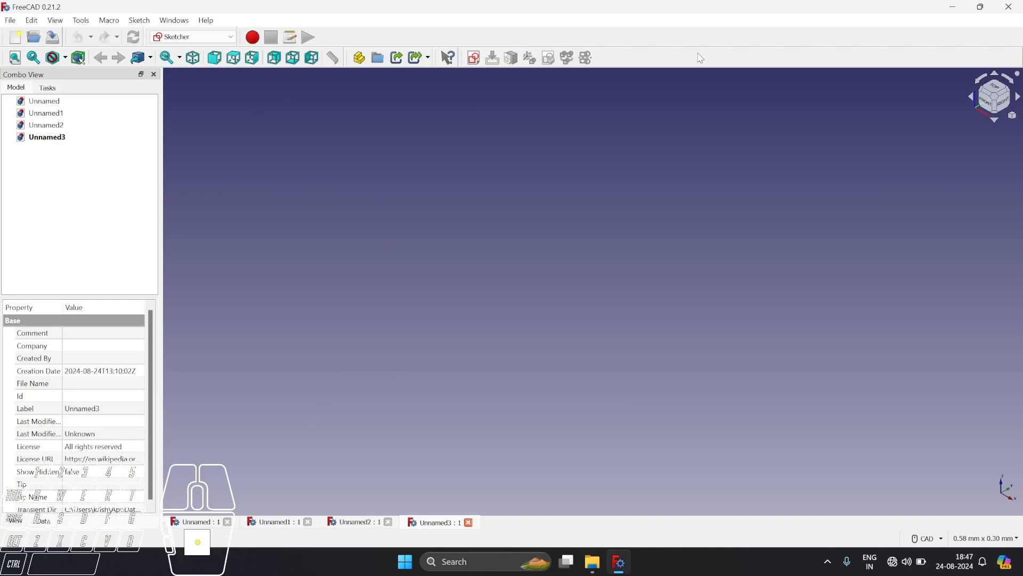
pyautogui.click(474, 58)
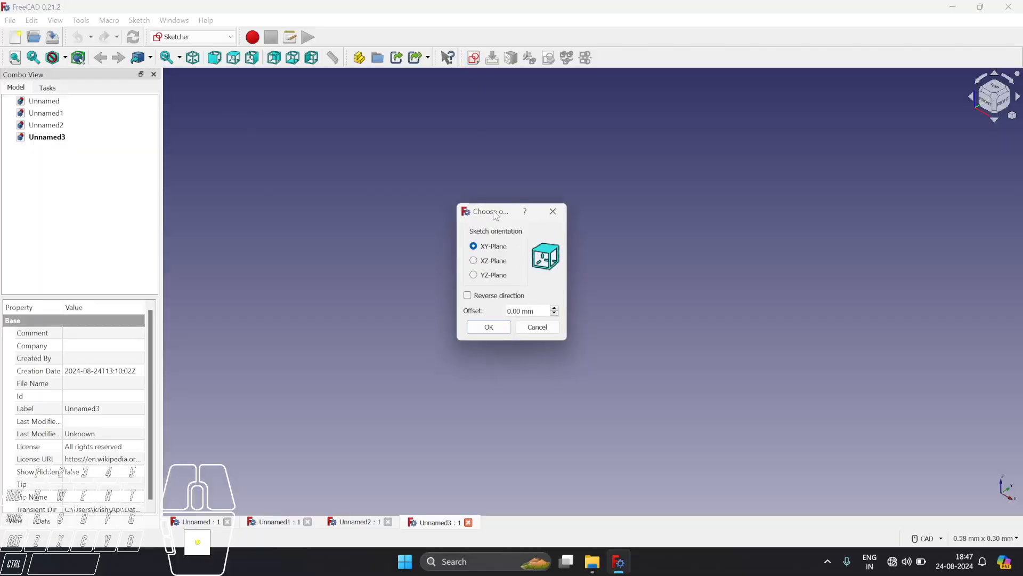
pyautogui.moveTo(494, 212); pyautogui.dragTo(421, 182)
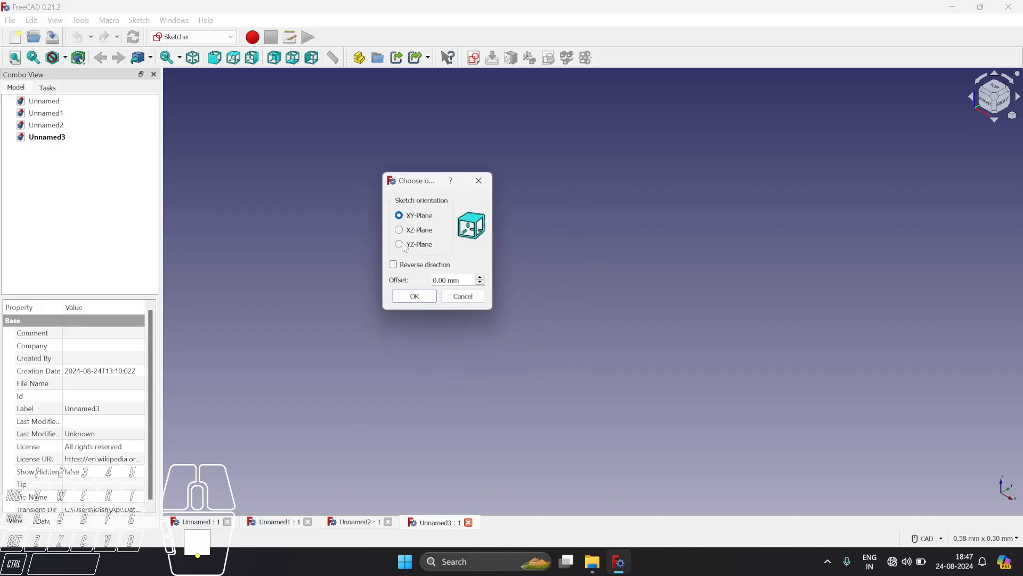
pyautogui.click(415, 297)
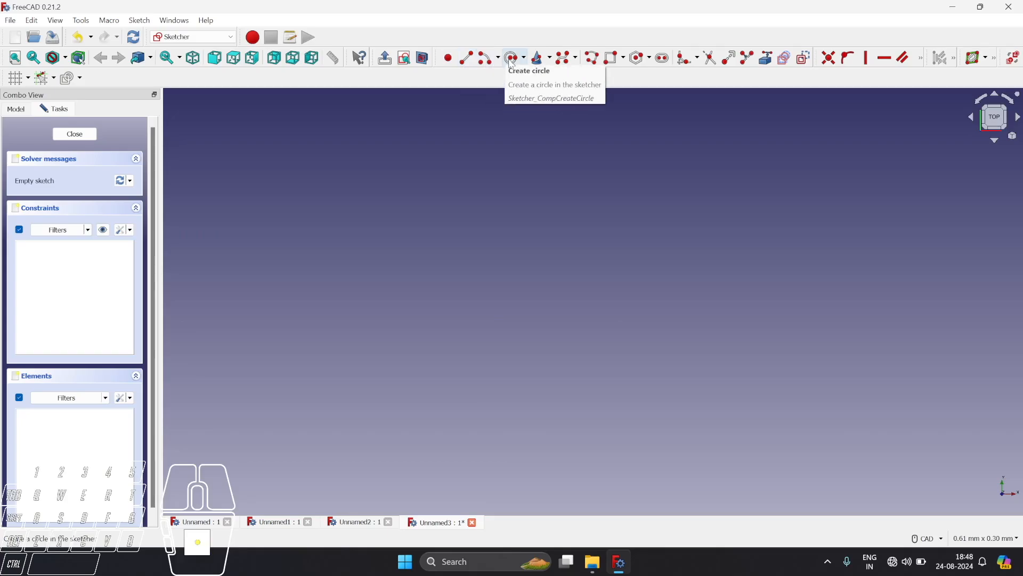
# Sketch a slightly rising line about 0.25 mm long across the middle of the view.
pyautogui.click(466, 63)
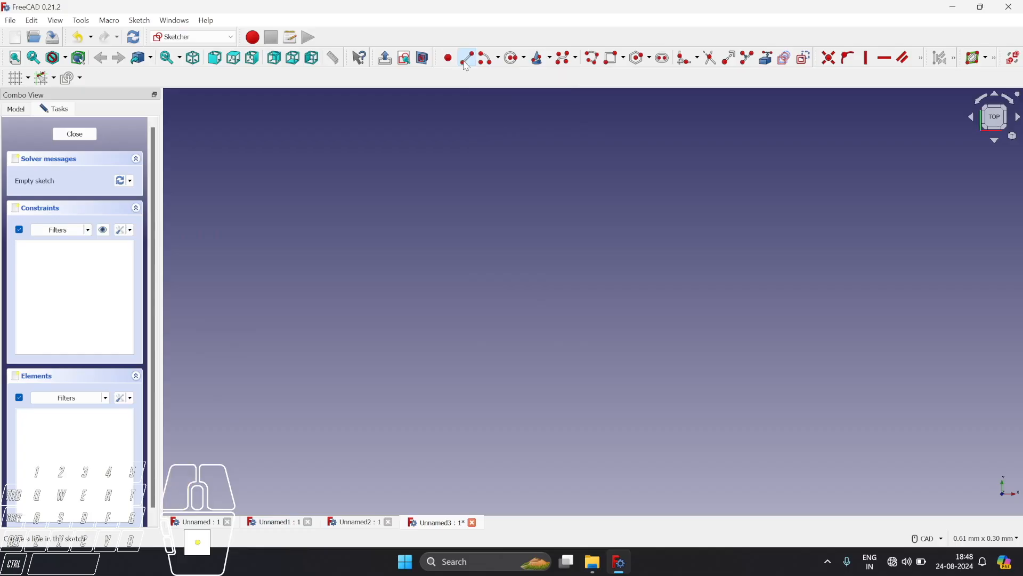
pyautogui.click(362, 337)
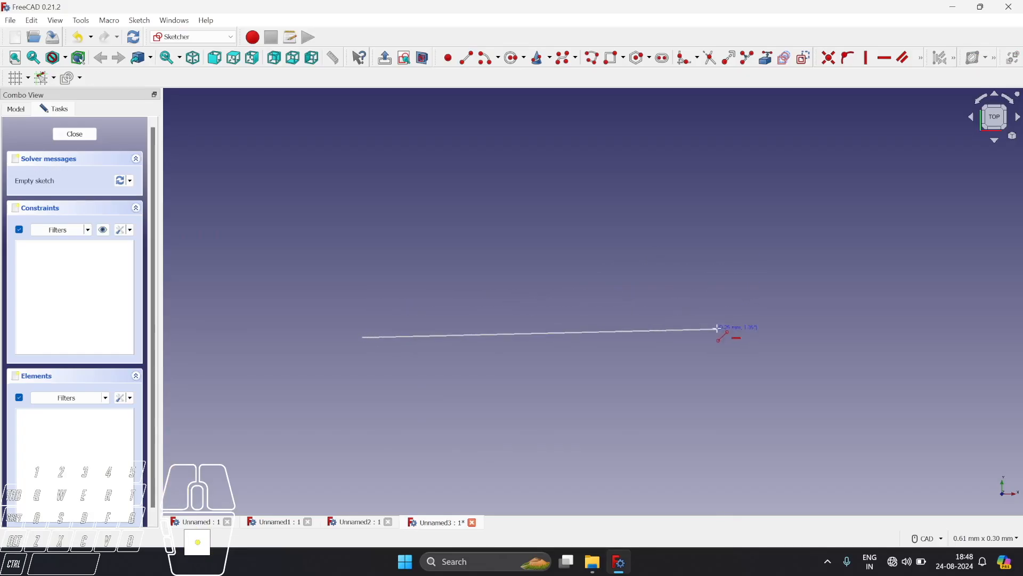
pyautogui.click(717, 311)
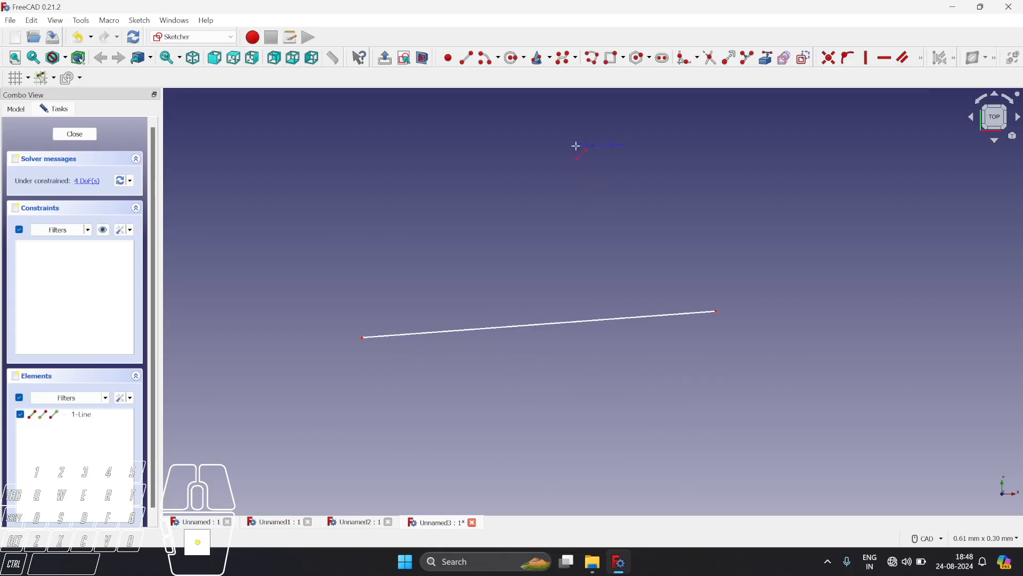
# Sketch an upward-bulging arc by center and end points, with a radius of about 72 µm, above the line's left part.
pyautogui.click(499, 58)
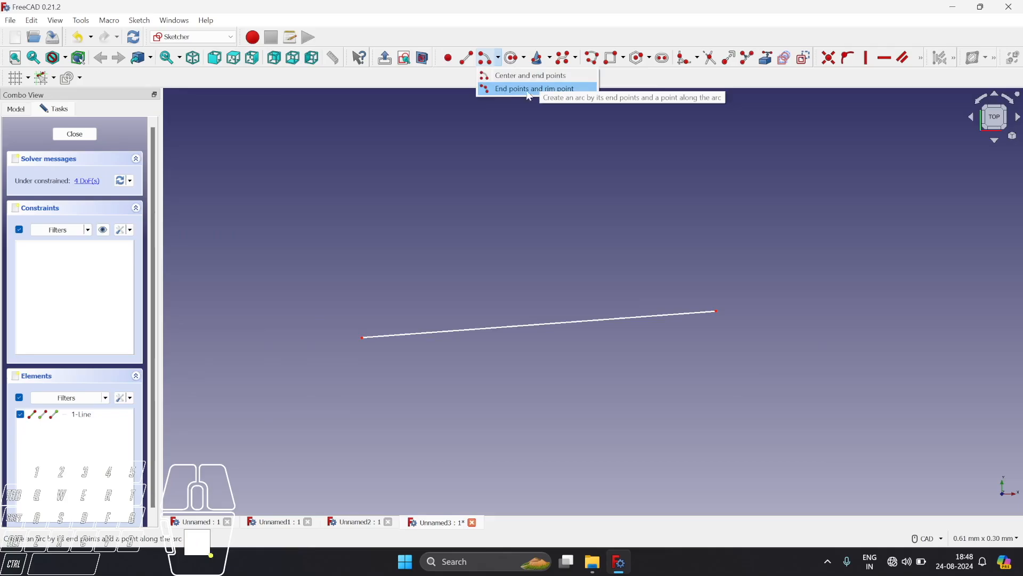
pyautogui.click(512, 75)
pyautogui.click(488, 58)
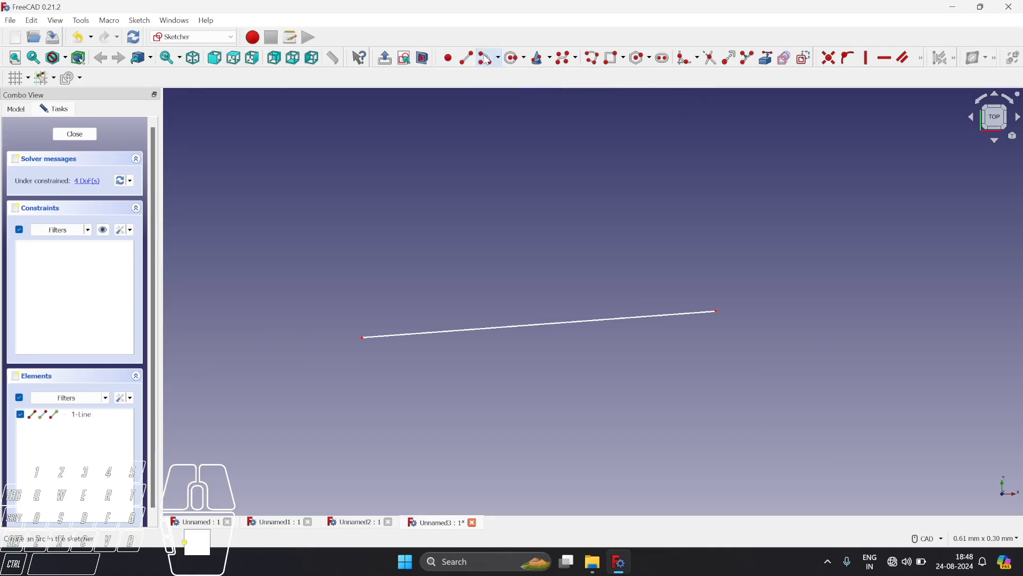
pyautogui.click(404, 272)
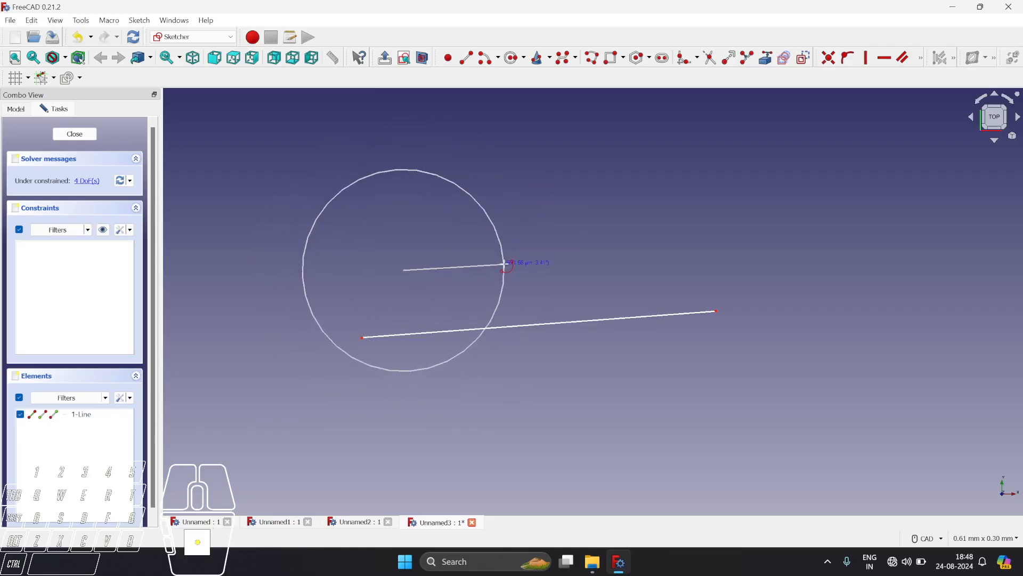
pyautogui.click(505, 267)
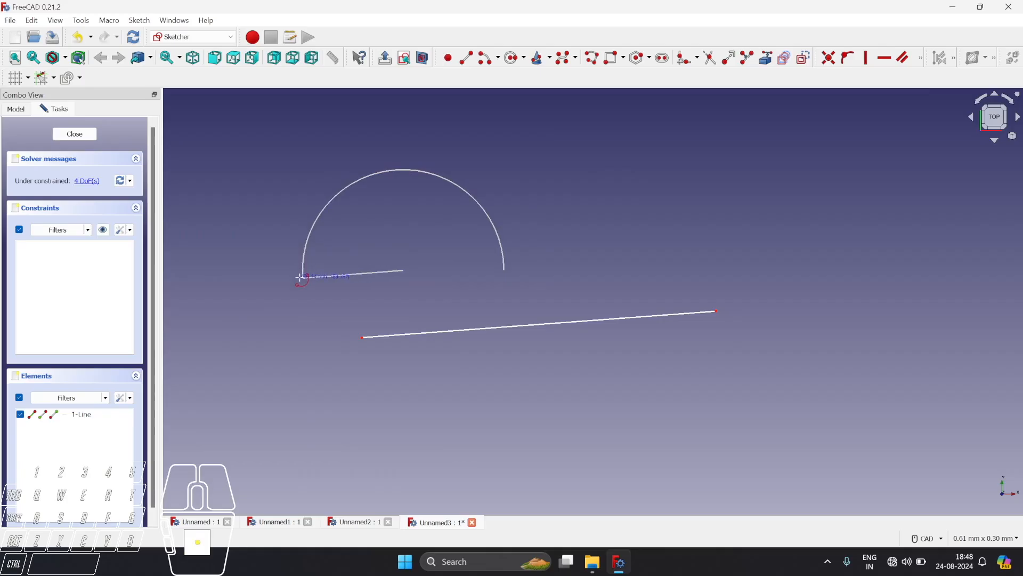
pyautogui.click(317, 219)
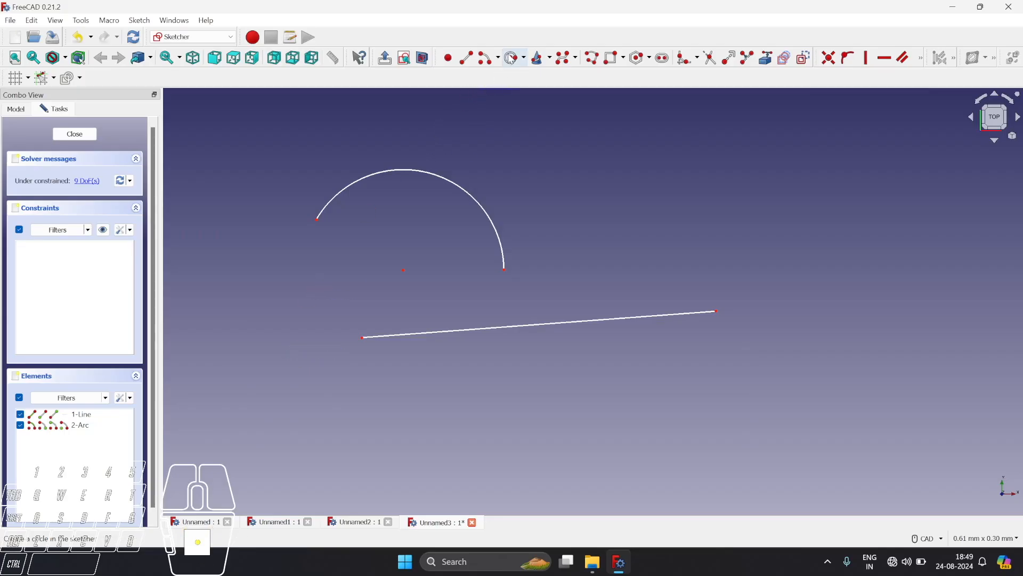
# Sketch a circle by center and rim point, with a radius of about 48 µm, below the line.
pyautogui.click(525, 59)
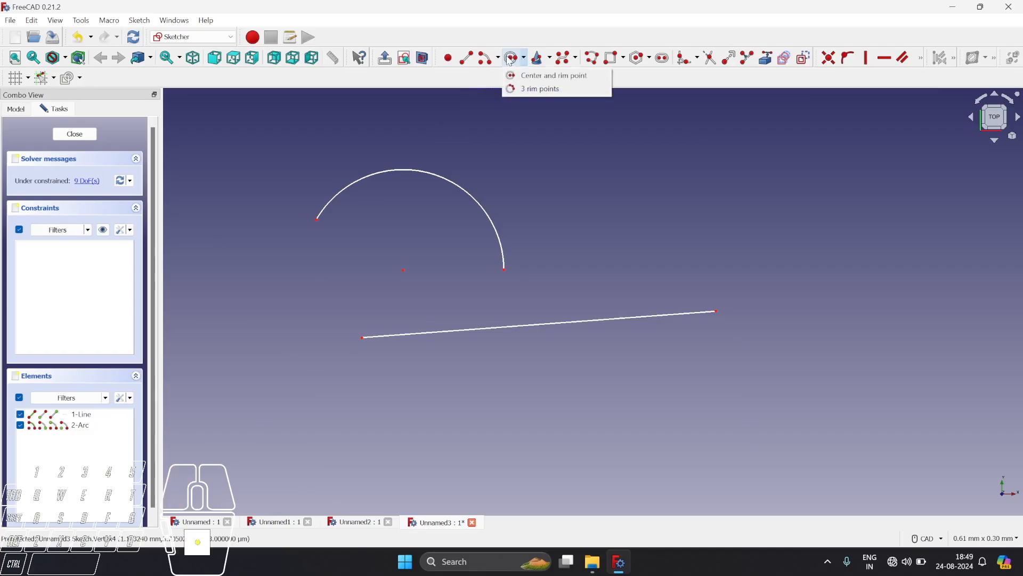
pyautogui.click(512, 61)
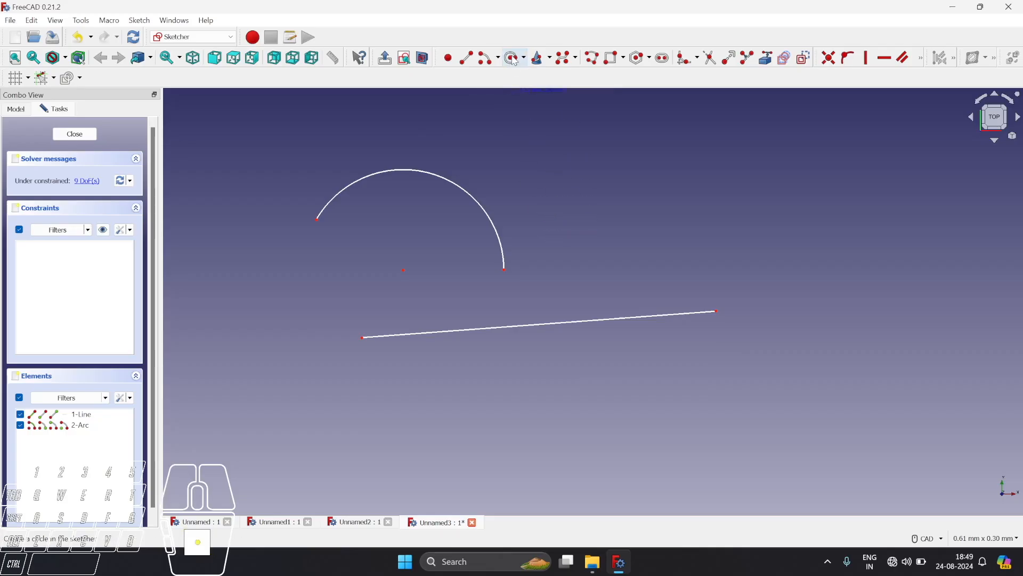
pyautogui.click(510, 412)
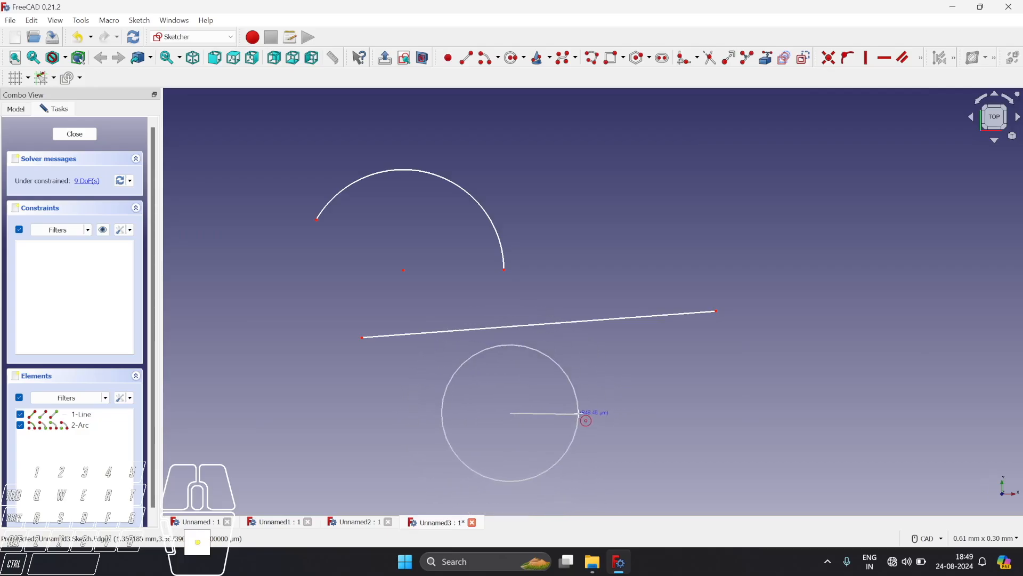
pyautogui.click(579, 413)
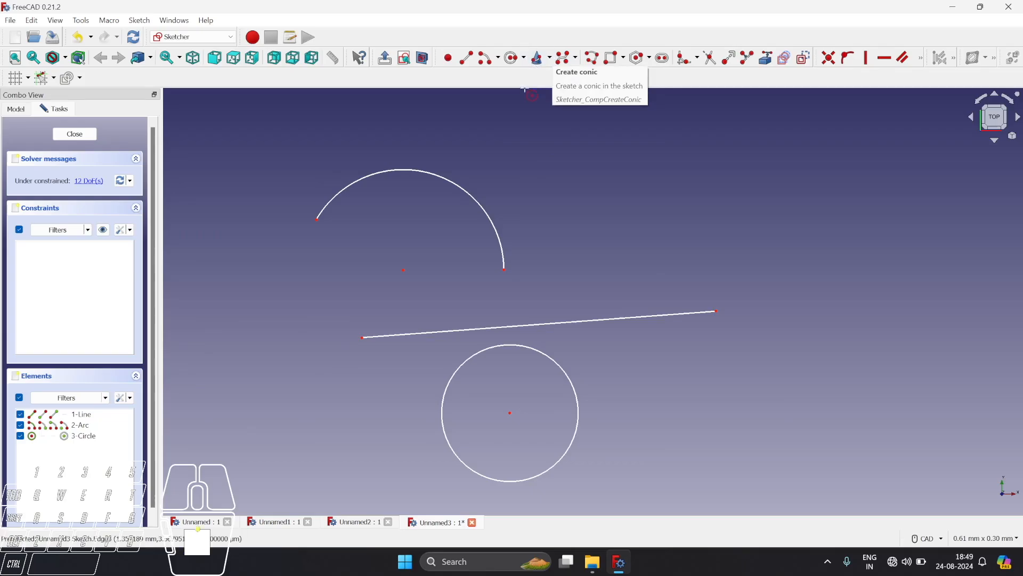
# Sketch a closed seven-segment zigzag polyline to the right of the arc, ending on its own start point.
pyautogui.click(575, 63)
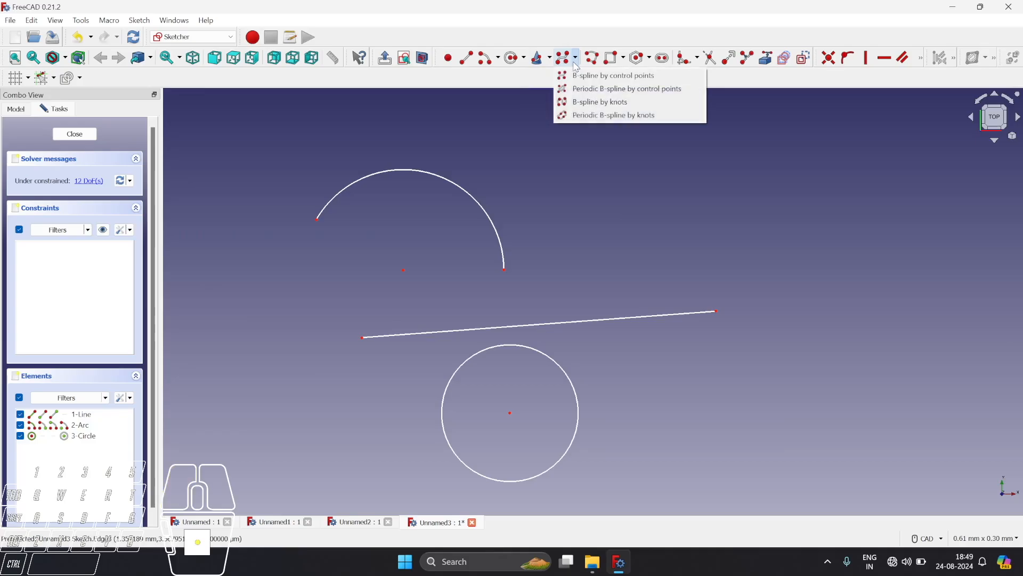
pyautogui.click(531, 81)
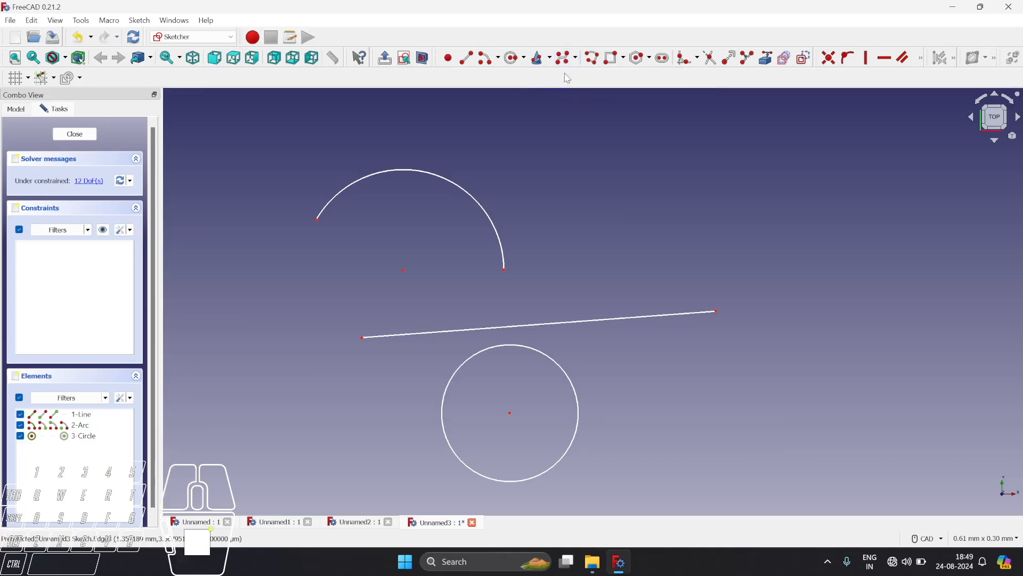
pyautogui.click(593, 64)
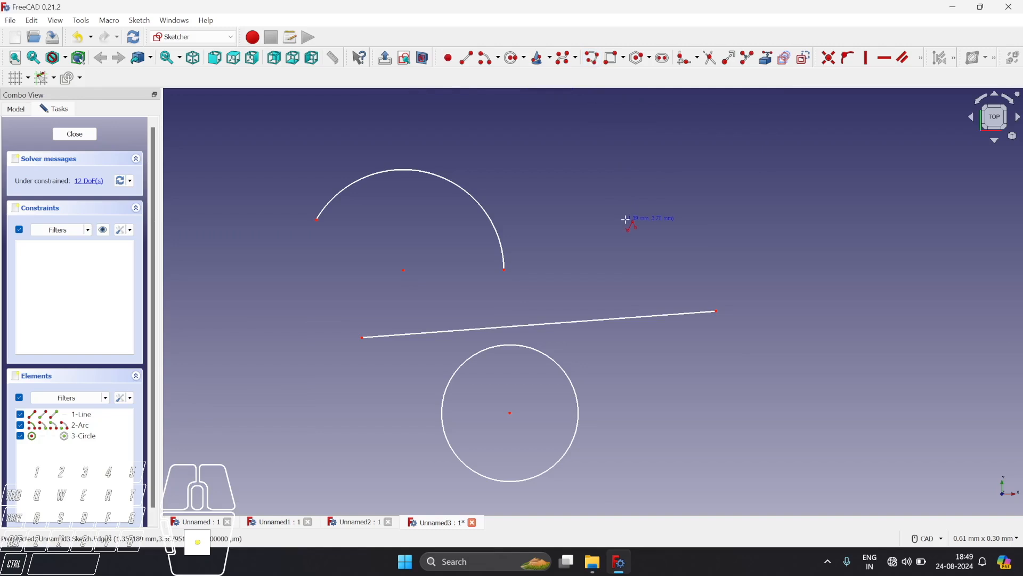
pyautogui.click(573, 278)
pyautogui.click(629, 175)
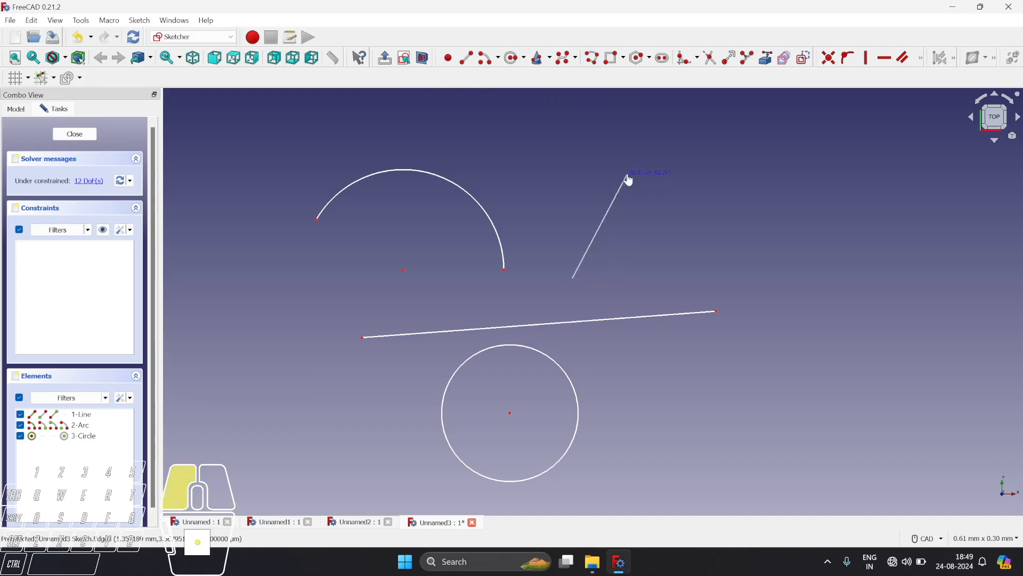
pyautogui.click(745, 246)
pyautogui.click(842, 166)
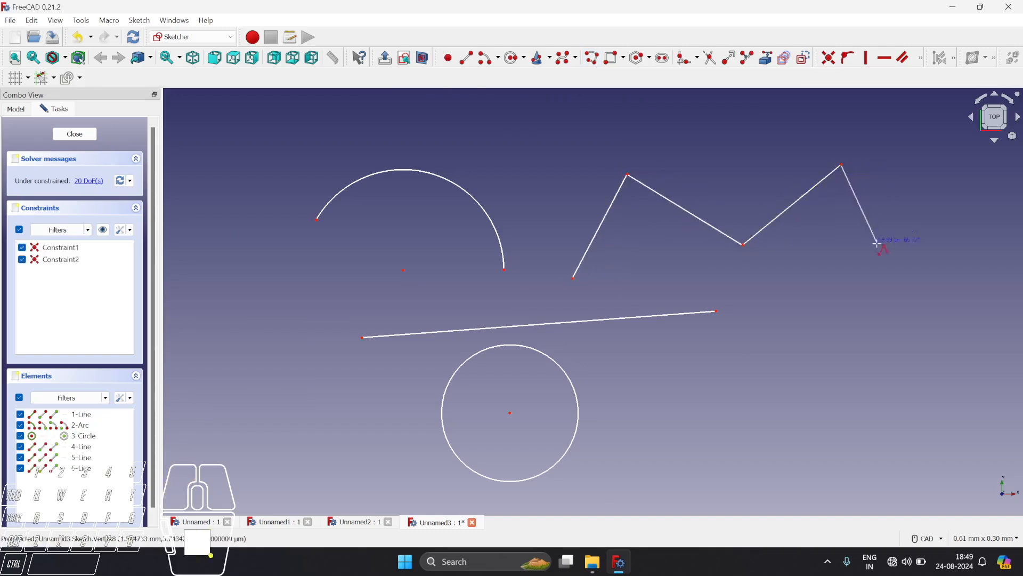
pyautogui.click(881, 279)
pyautogui.click(733, 277)
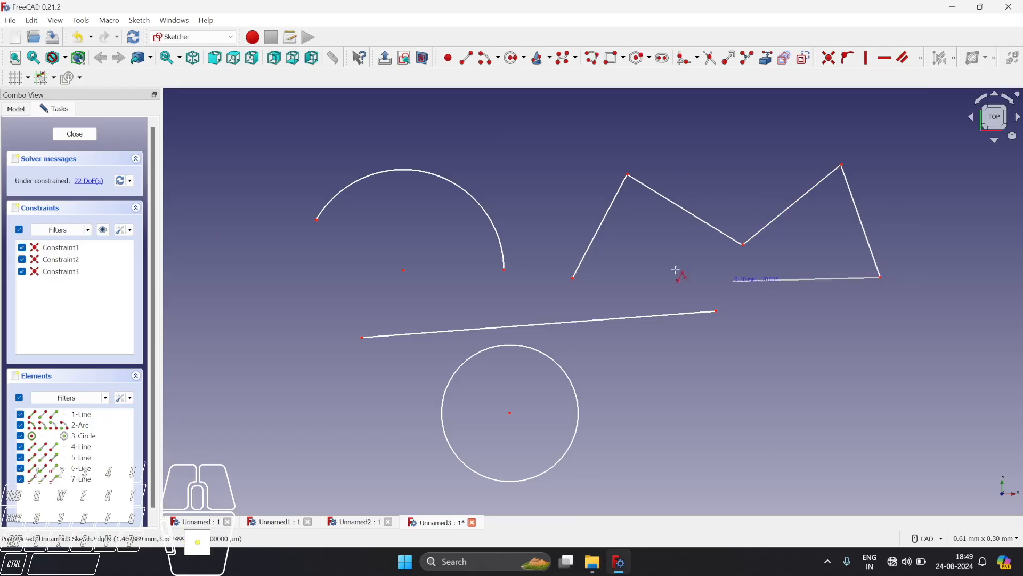
pyautogui.click(657, 260)
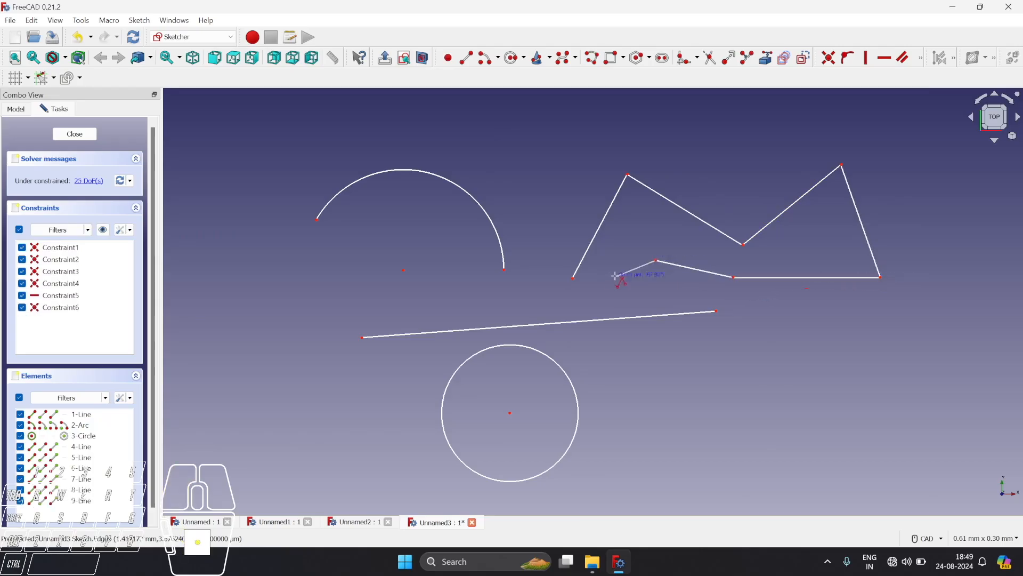
pyautogui.click(573, 278)
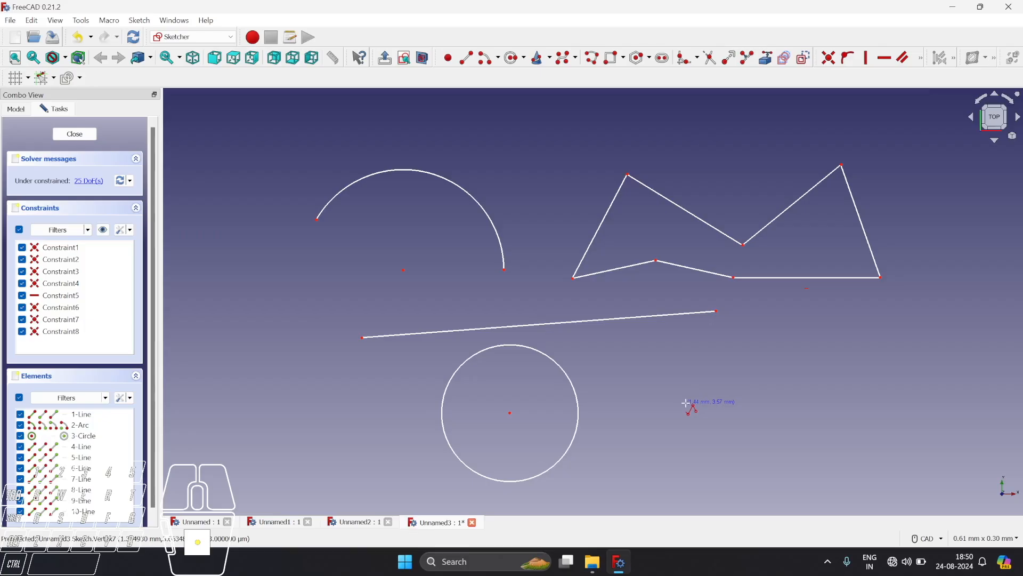
# Undo the polyline's last three segments, and redo the first of them along the lower right.
pyautogui.press('ctrl')
pyautogui.hotkey('ctrl', 'z')
pyautogui.hotkey('ctrl', 'z')
pyautogui.hotkey('ctrl', 'z')
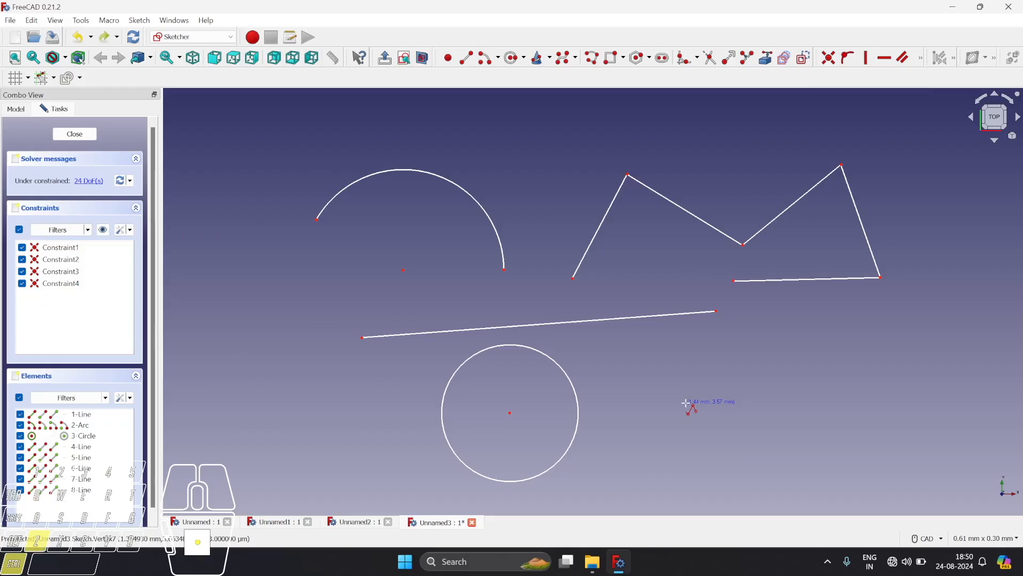
pyautogui.hotkey('ctrl', 'z')
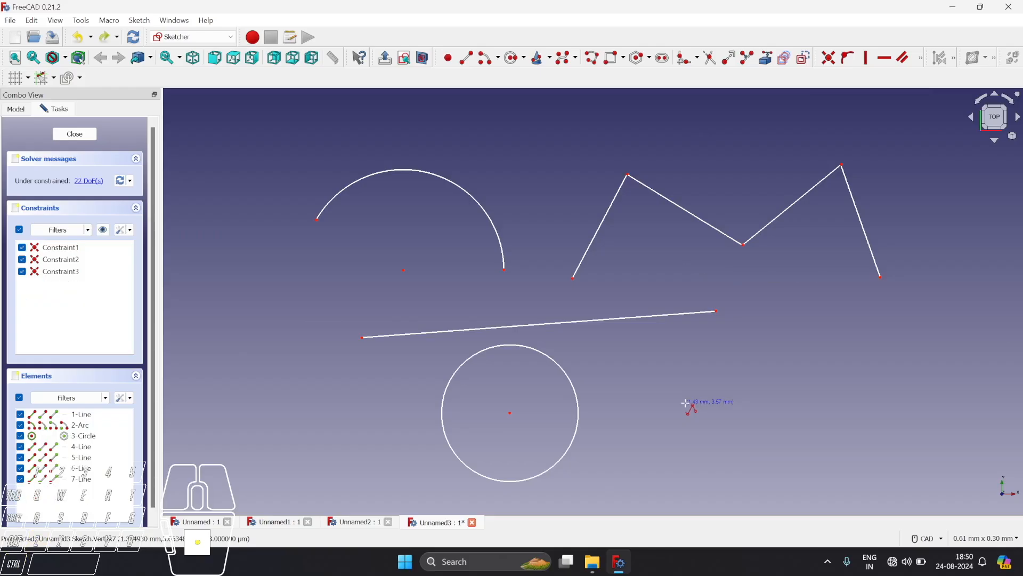
pyautogui.press('ctrl')
pyautogui.hotkey('ctrl', 'y')
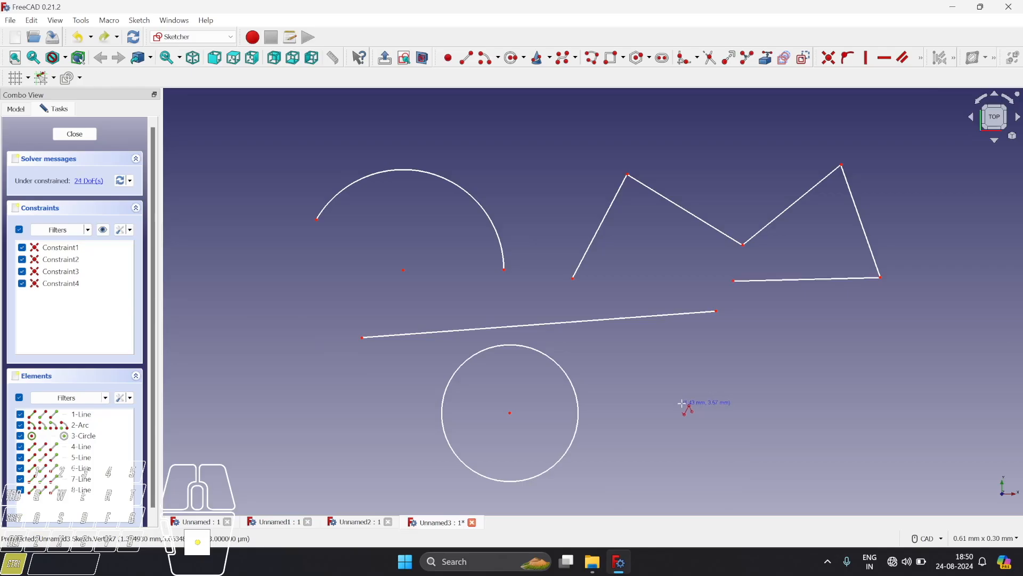
# Redo the polyline's remaining undone segments so that it closes on its start point again.
pyautogui.hotkey('ctrl', 'y')
pyautogui.hotkey('ctrl', 'y')
pyautogui.hotkey('ctrl', 'y')
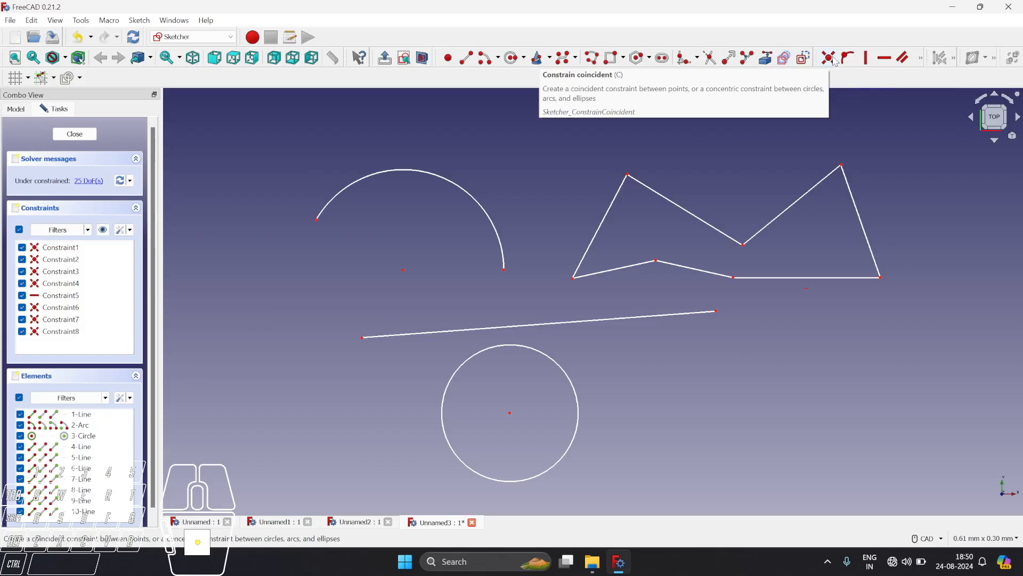
# Constrain the left endpoint of the long line coincident with the left endpoint of the arc.
pyautogui.click(834, 62)
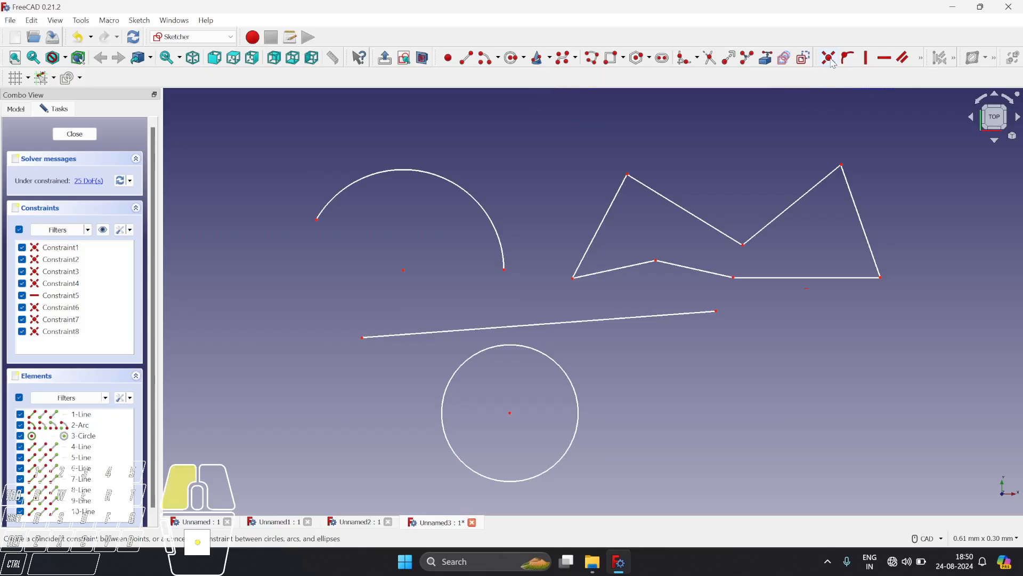
pyautogui.click(316, 220)
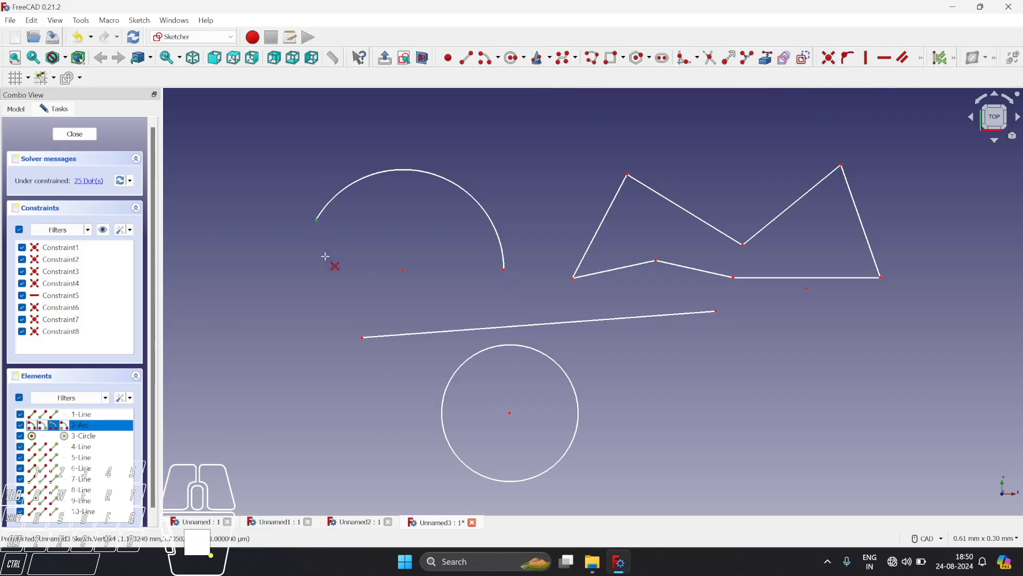
pyautogui.click(363, 338)
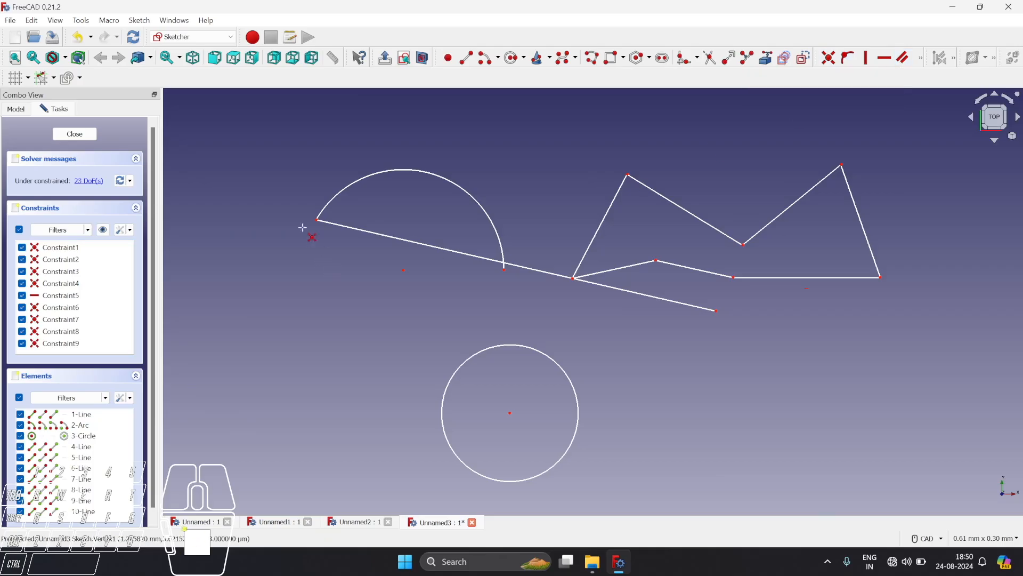
# Sketch a short slanted line below the arc's left end and constrain it parallel to the long line.
pyautogui.click(466, 58)
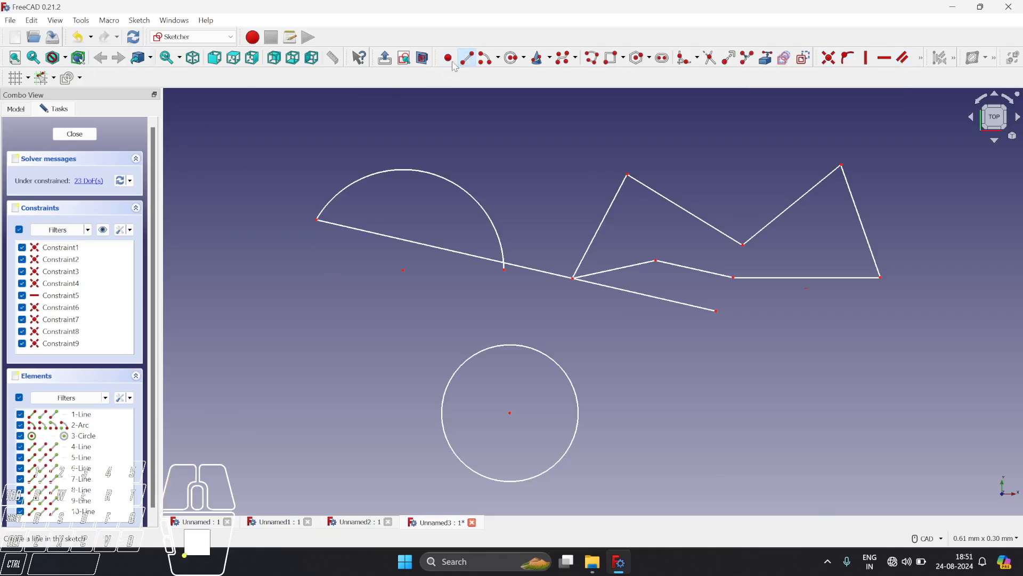
pyautogui.click(285, 307)
pyautogui.click(351, 425)
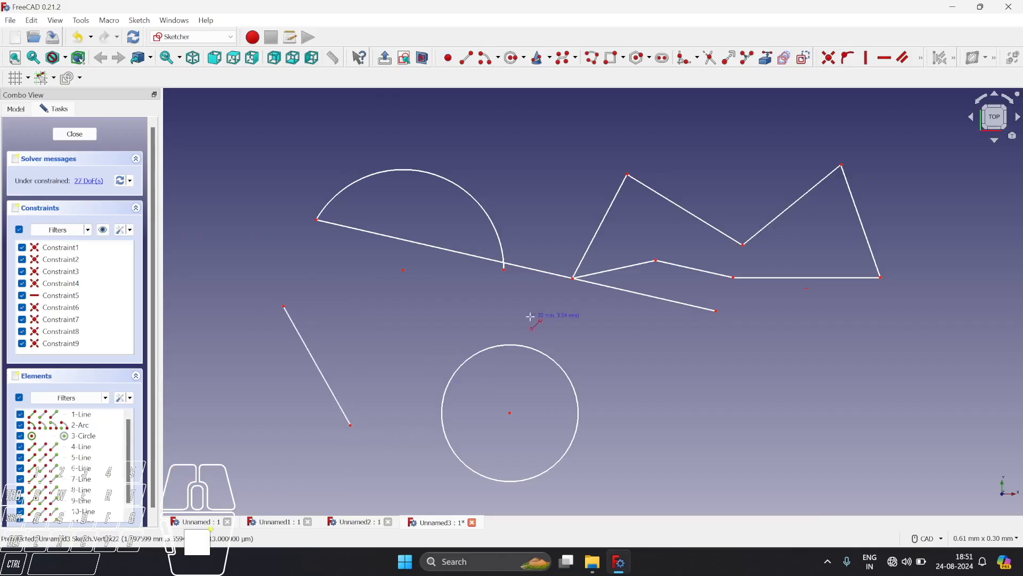
pyautogui.click(904, 58)
pyautogui.click(433, 248)
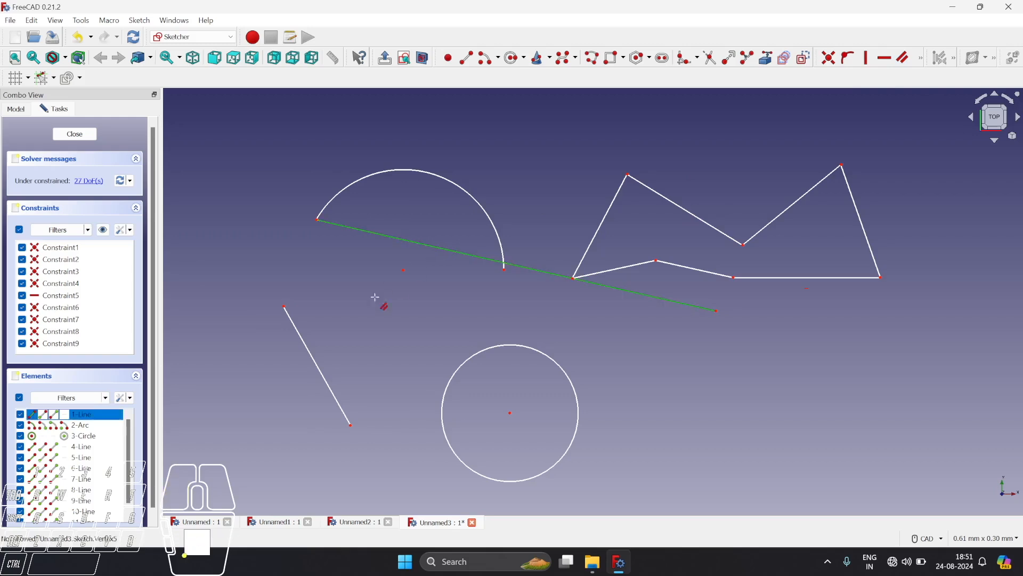
pyautogui.click(318, 374)
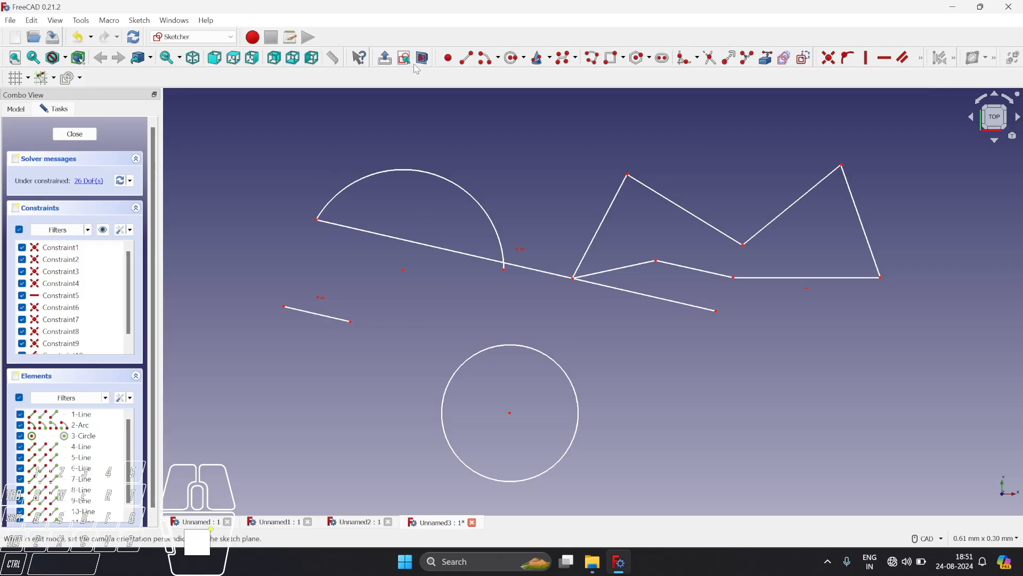
# Sketch a long steep line left of the arc and try to constrain it perpendicular to the short line.
pyautogui.click(477, 60)
pyautogui.click(212, 154)
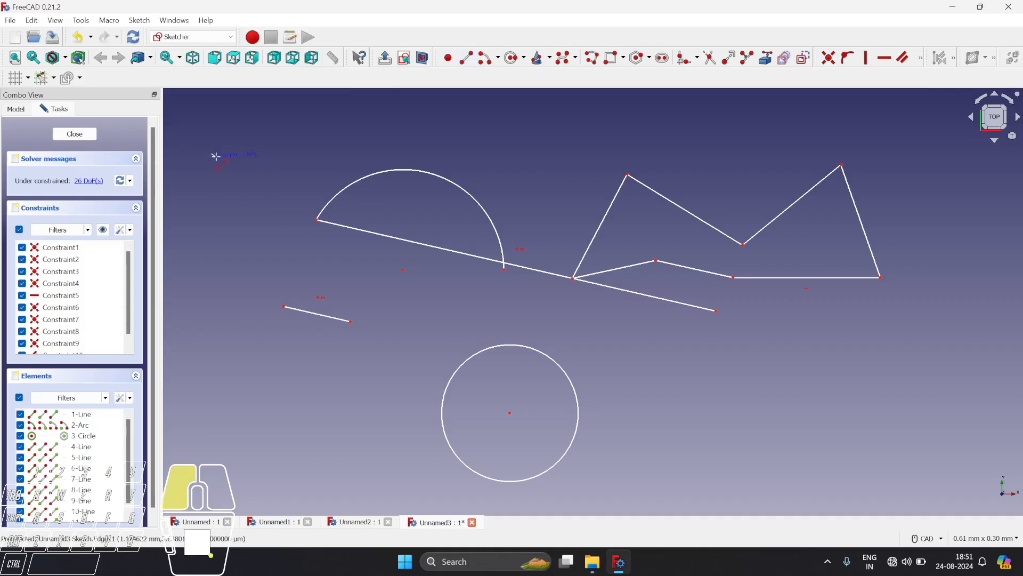
pyautogui.click(284, 383)
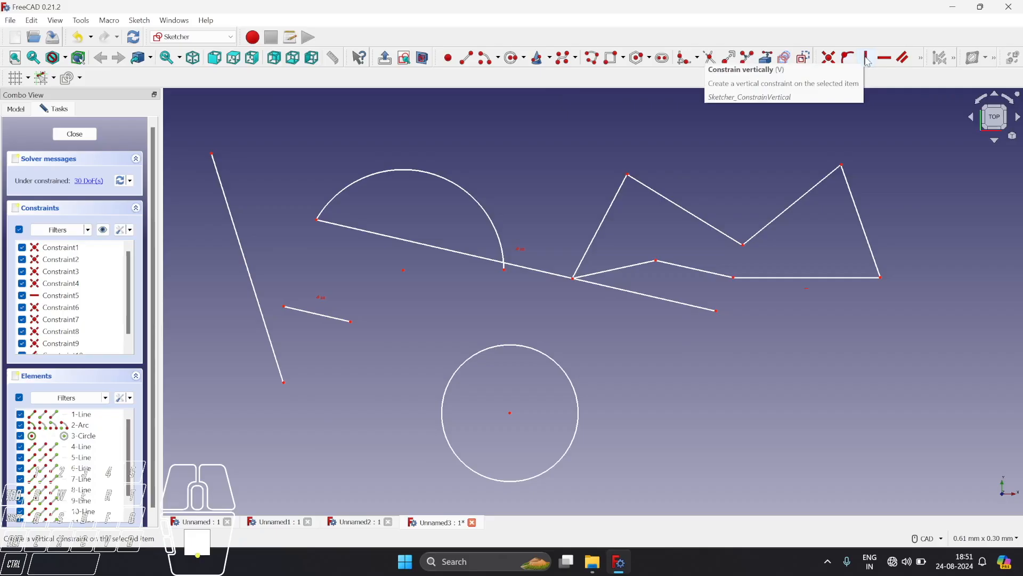
pyautogui.click(923, 59)
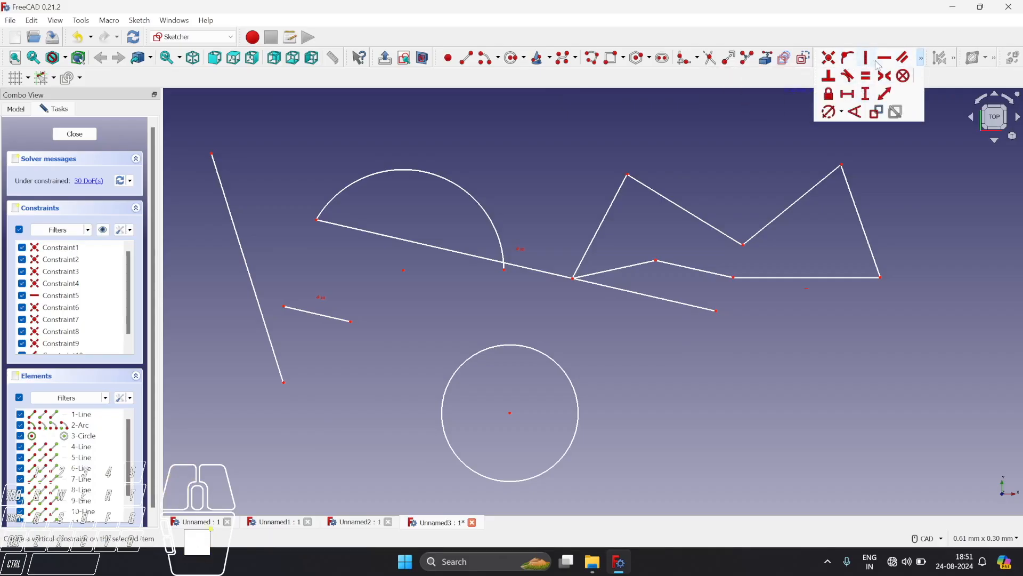
pyautogui.click(832, 80)
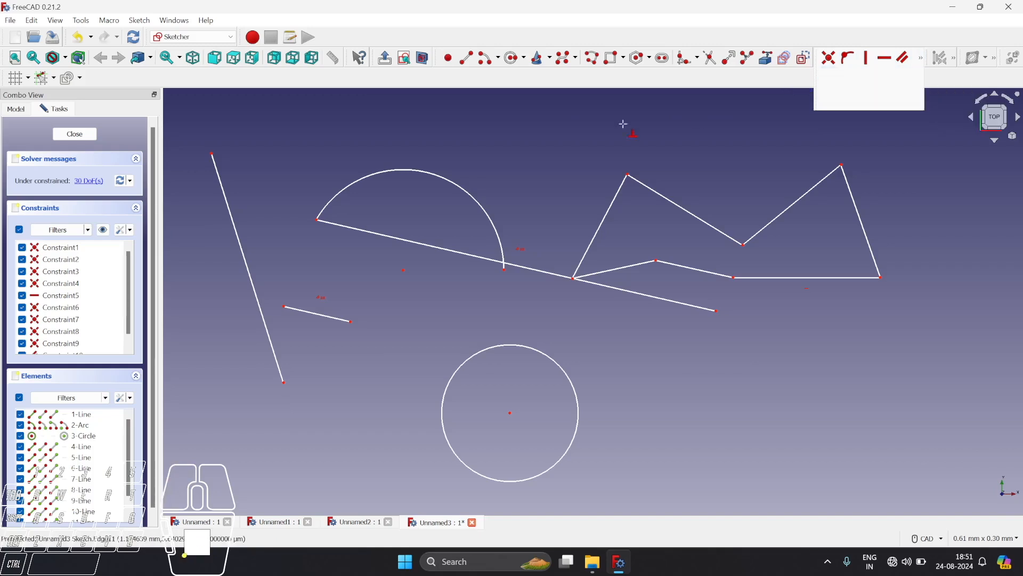
pyautogui.click(234, 220)
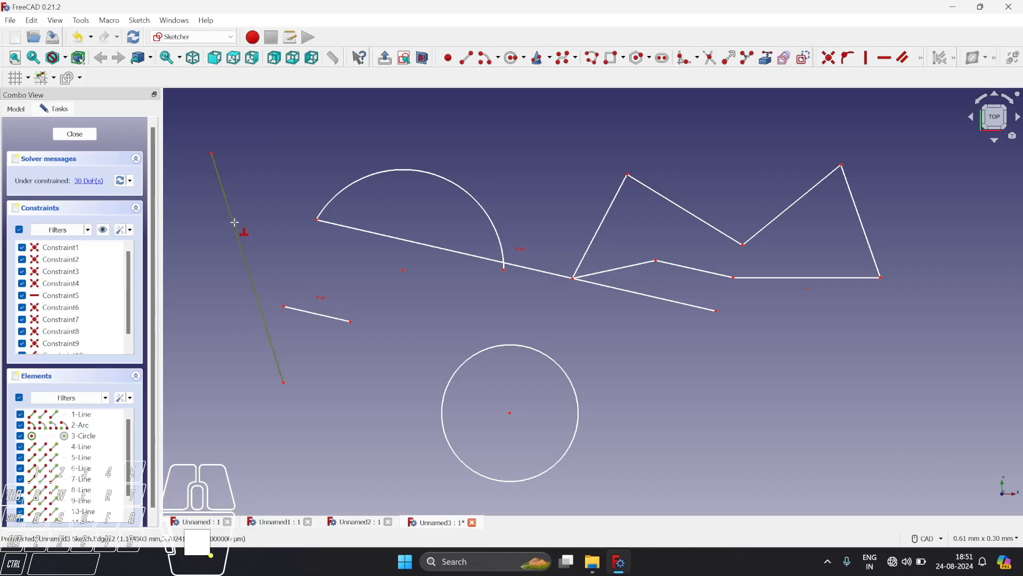
pyautogui.click(298, 311)
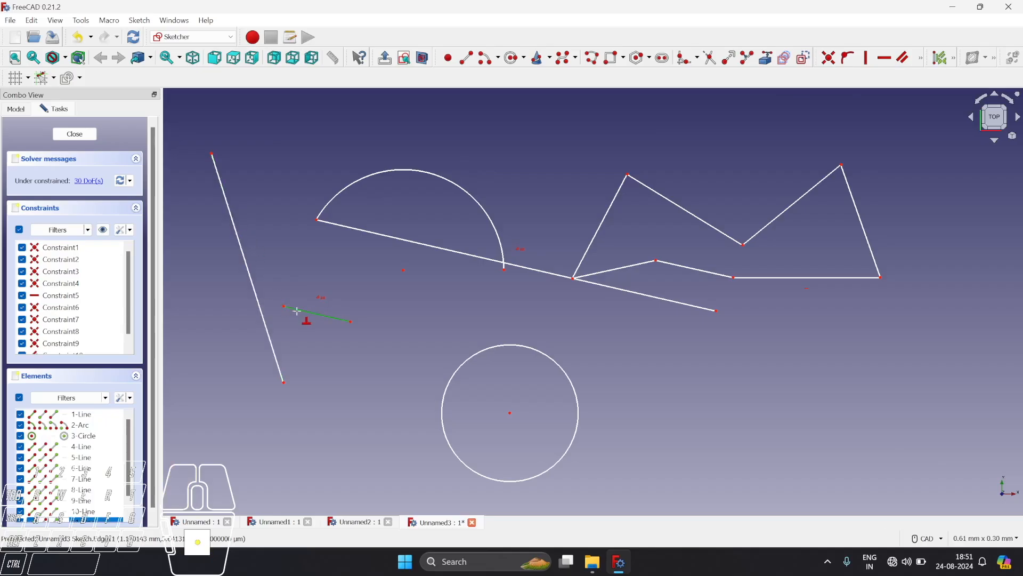
pyautogui.click(279, 367)
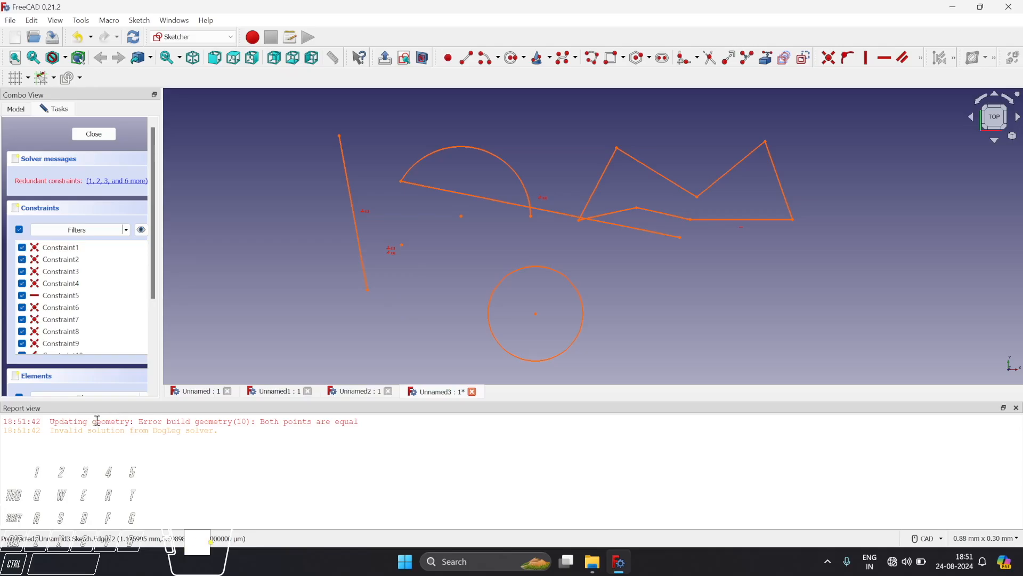
# Read the solver messages, undo the perpendicular constraint and the steep line, and close the Report view.
pyautogui.moveTo(139, 421); pyautogui.dragTo(393, 423)
pyautogui.moveTo(277, 442); pyautogui.dragTo(4, 436)
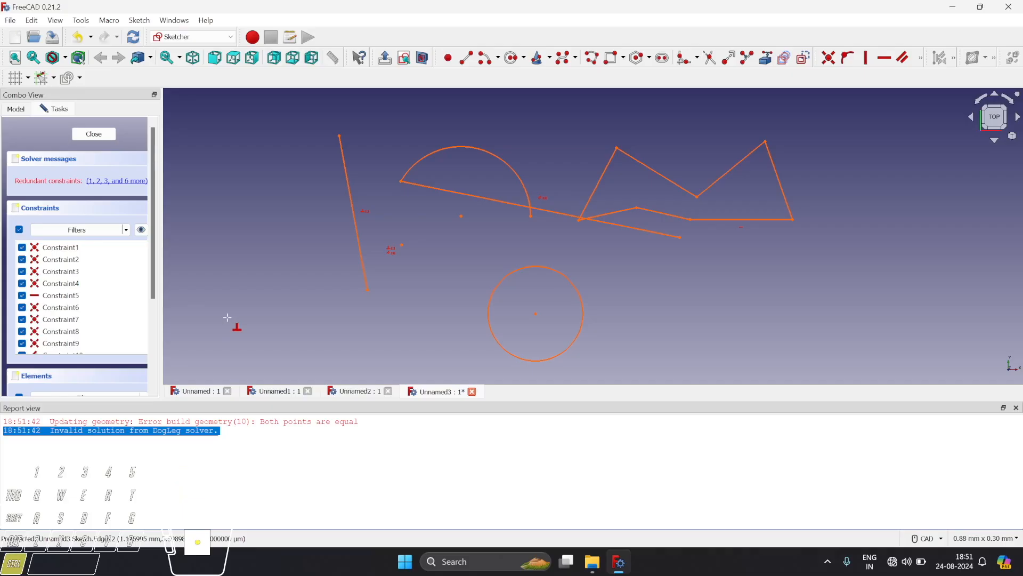
pyautogui.hotkey('ctrl', 'z')
pyautogui.hotkey('ctrl', 'z')
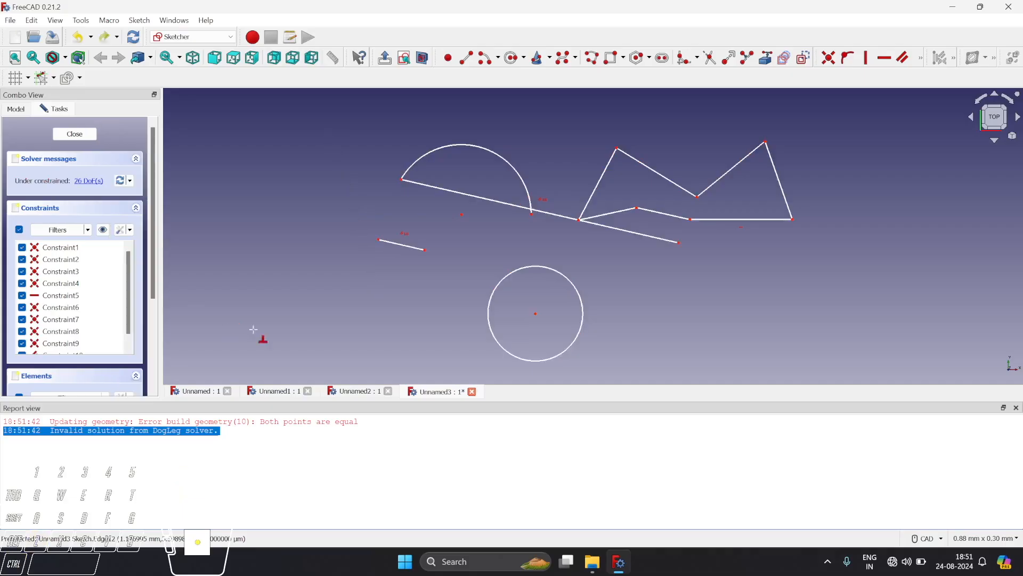
pyautogui.click(1017, 408)
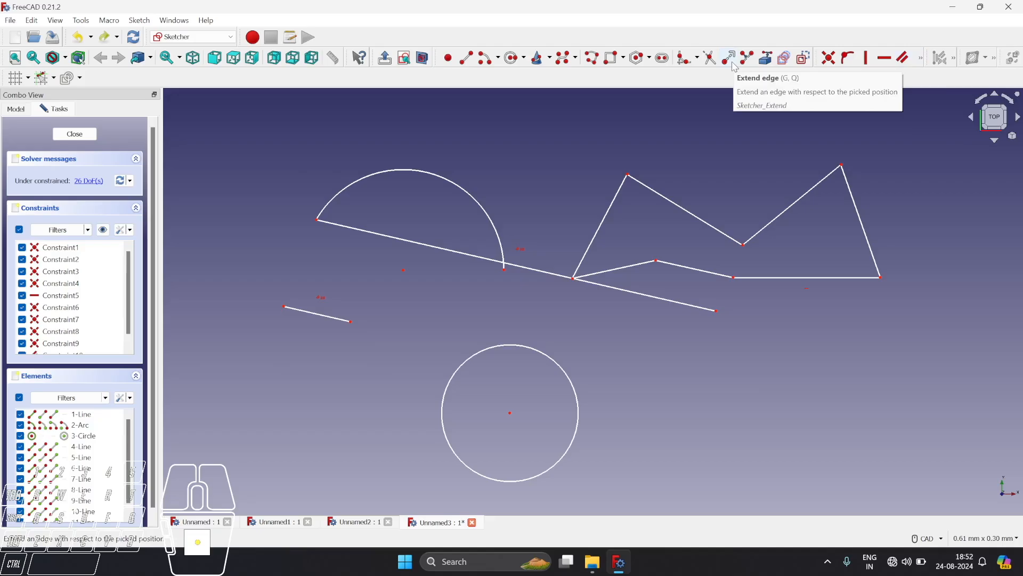
# Constrain the angle between the polyline's rightmost edge and its horizontal bottom edge to 60°.
pyautogui.click(921, 64)
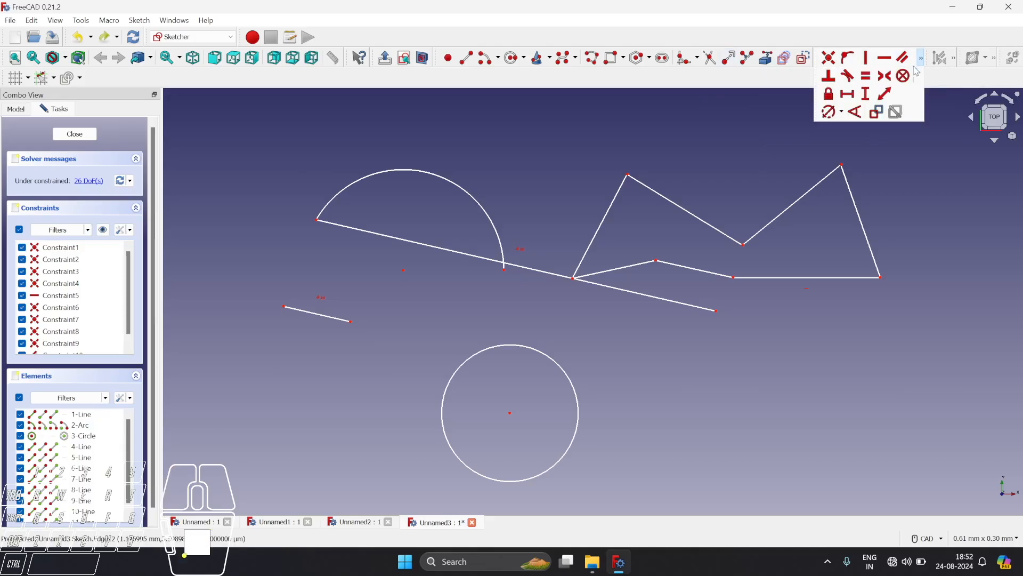
pyautogui.click(863, 99)
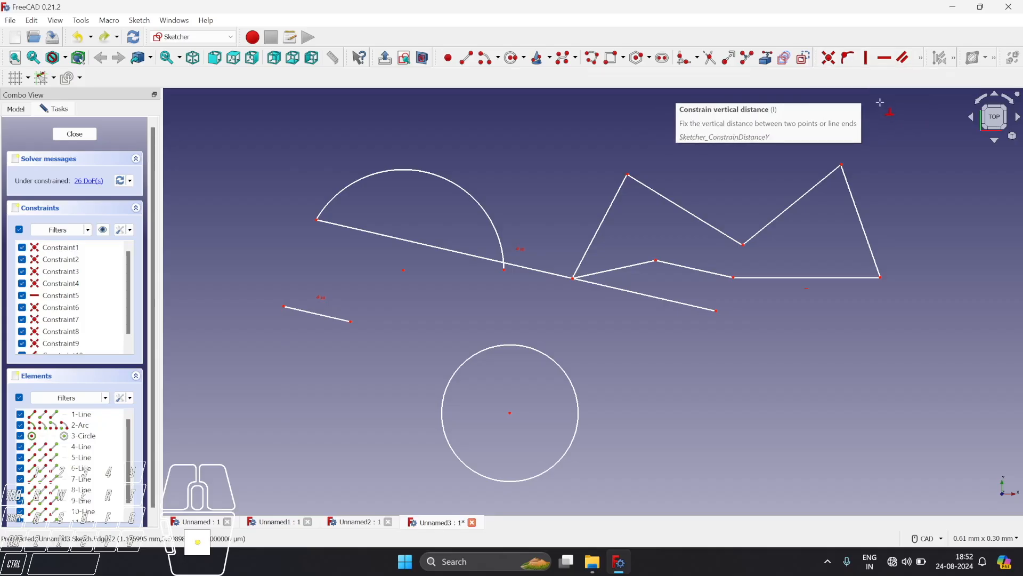
pyautogui.click(921, 58)
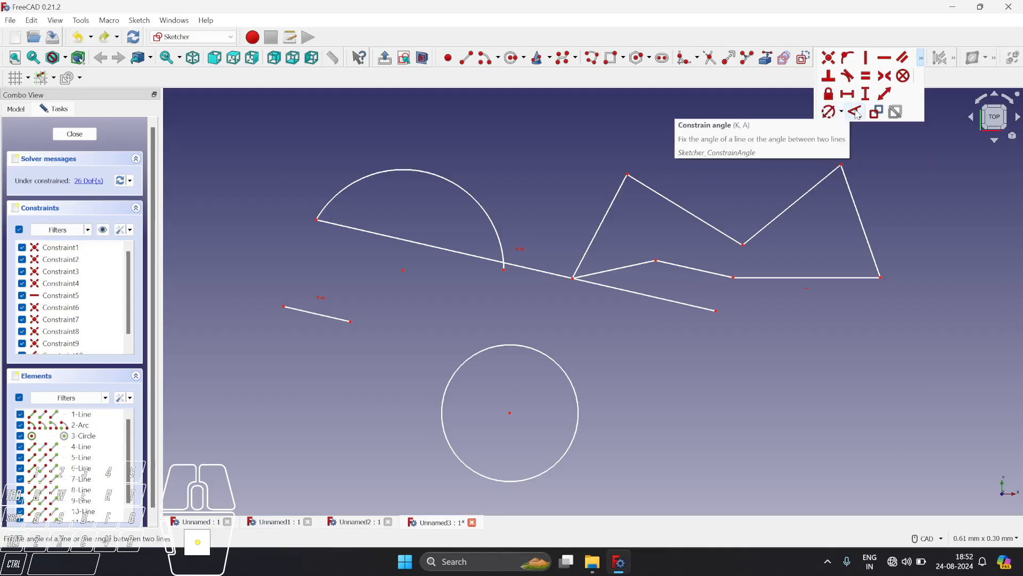
pyautogui.click(869, 241)
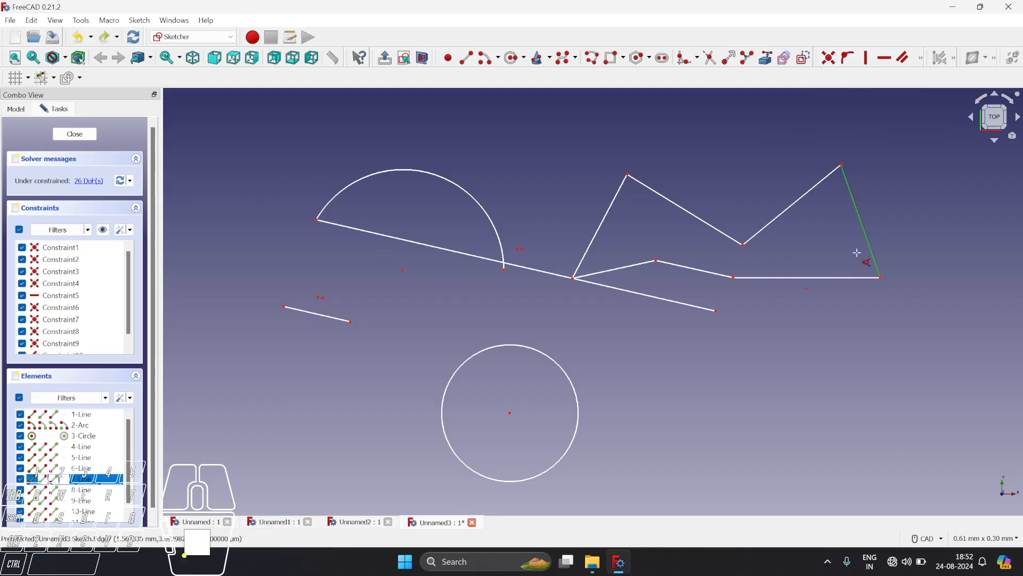
pyautogui.click(844, 277)
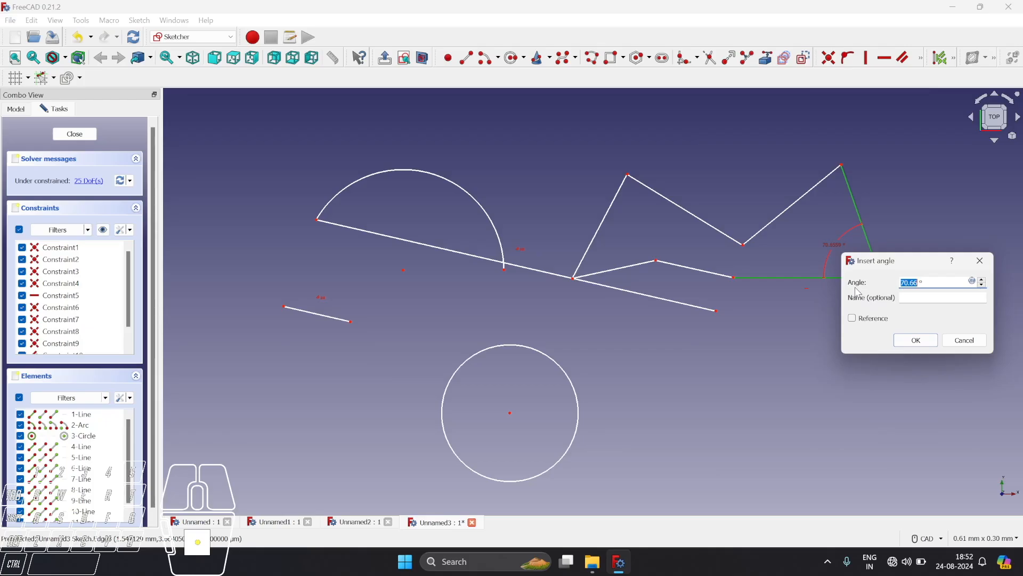
pyautogui.write('60')
pyautogui.click(920, 344)
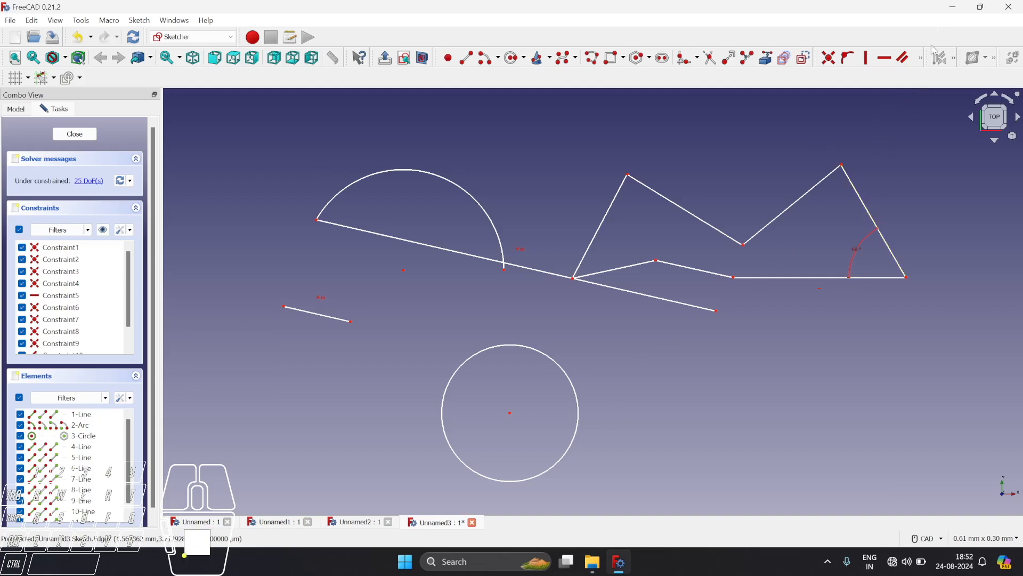
# Constrain the circle's diameter to 50 µm.
pyautogui.click(925, 62)
pyautogui.click(922, 63)
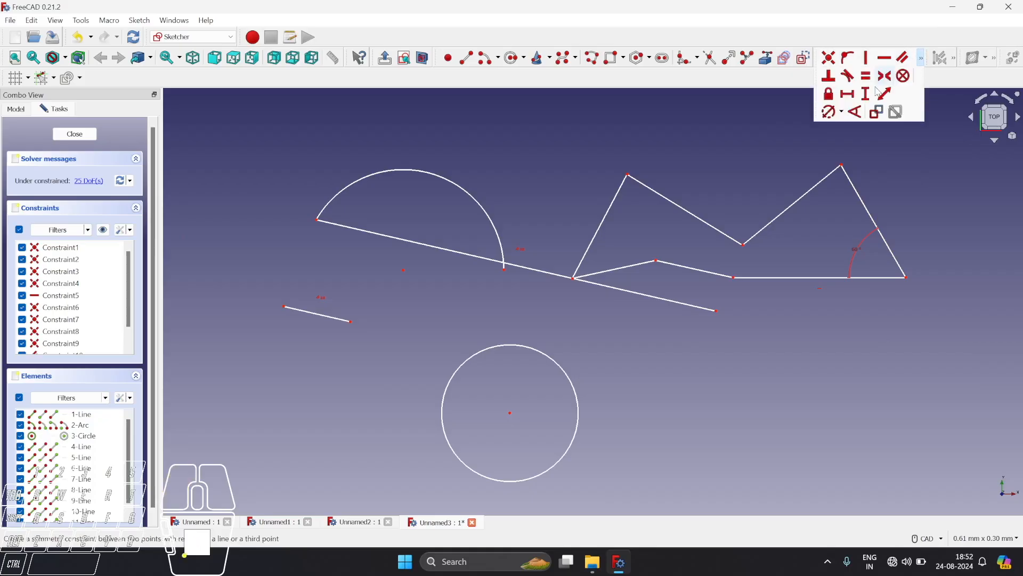
pyautogui.click(844, 113)
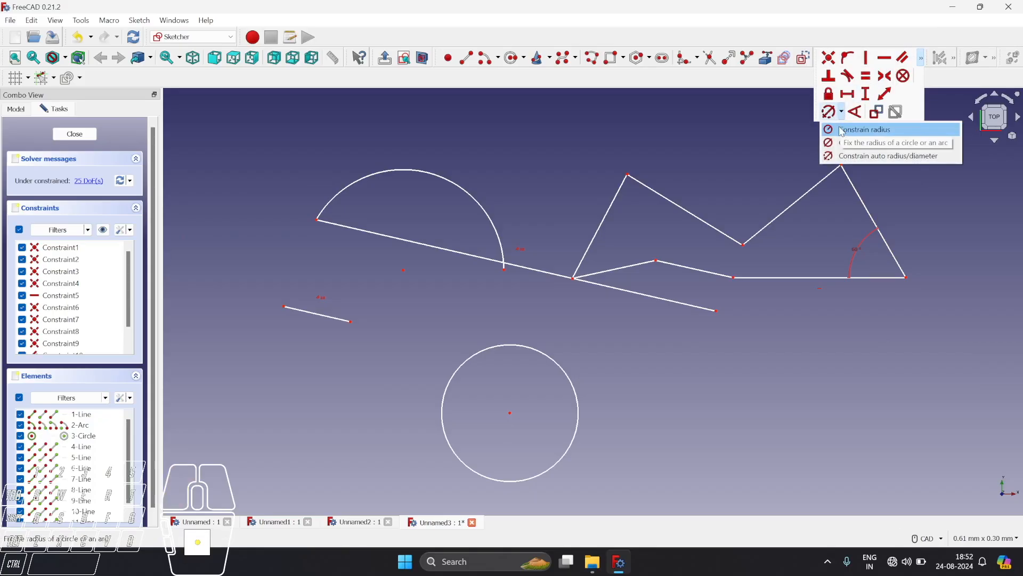
pyautogui.click(841, 143)
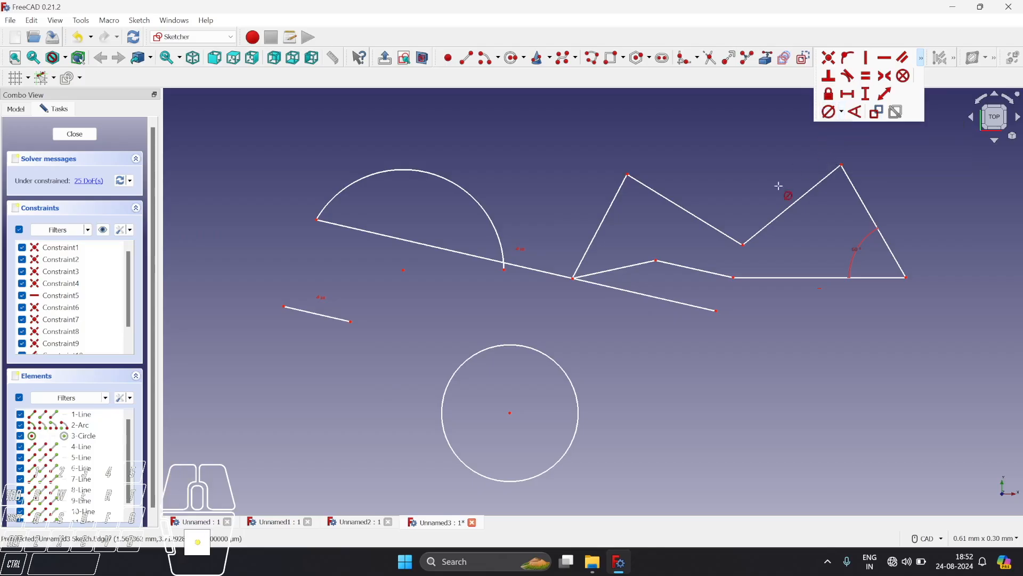
pyautogui.click(579, 406)
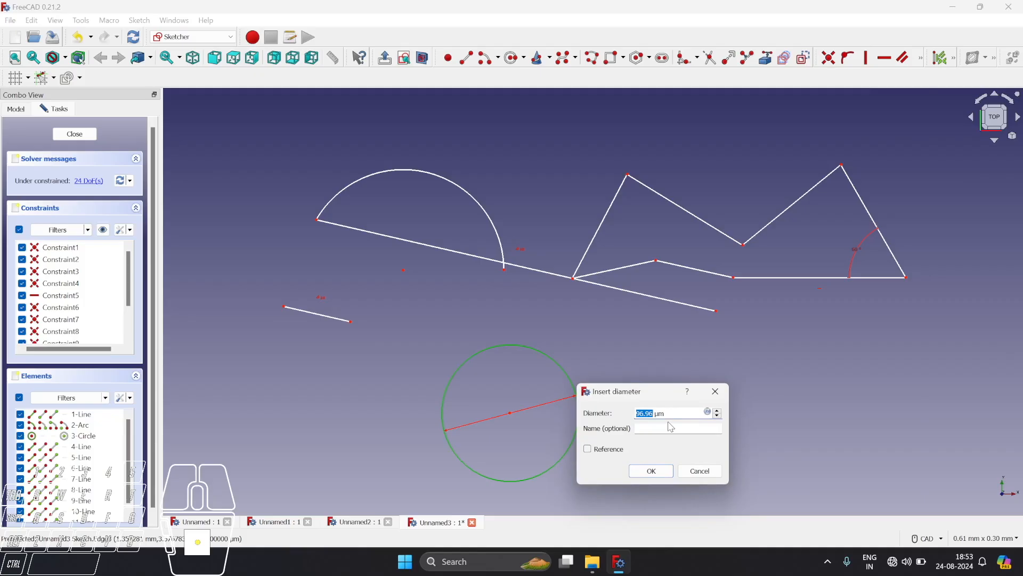
pyautogui.write('50')
pyautogui.click(663, 414)
pyautogui.click(710, 412)
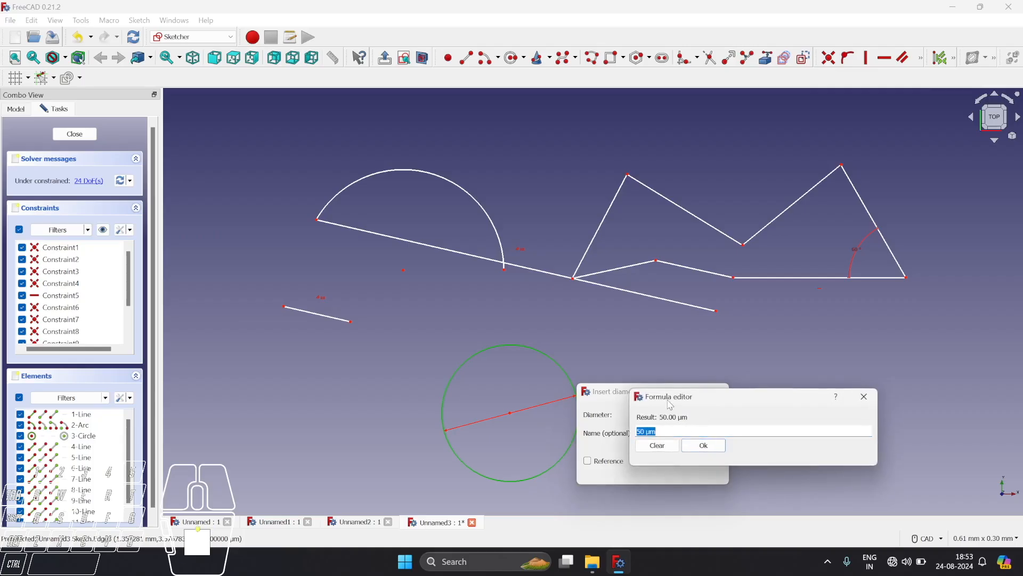
pyautogui.click(704, 446)
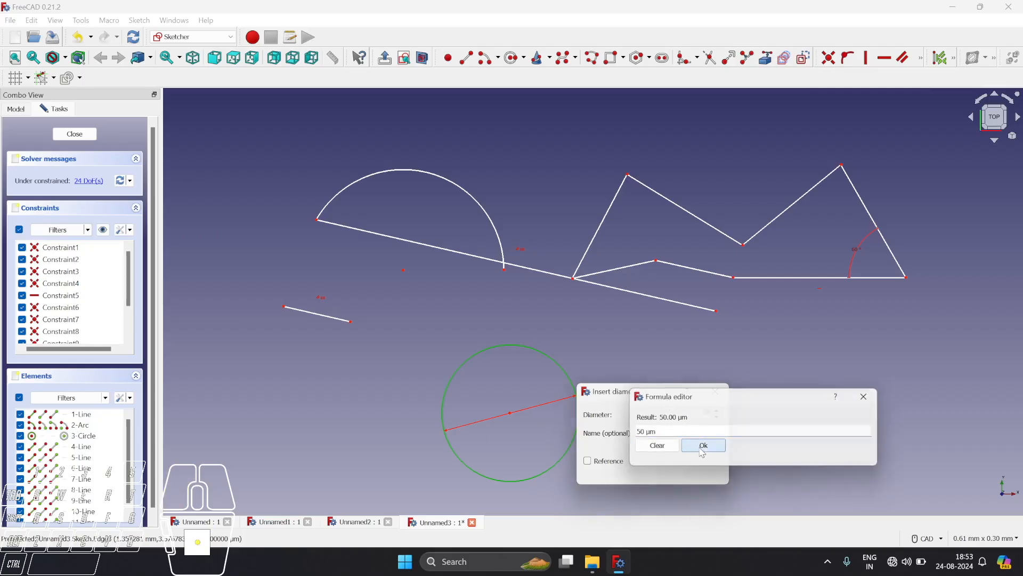
pyautogui.click(652, 472)
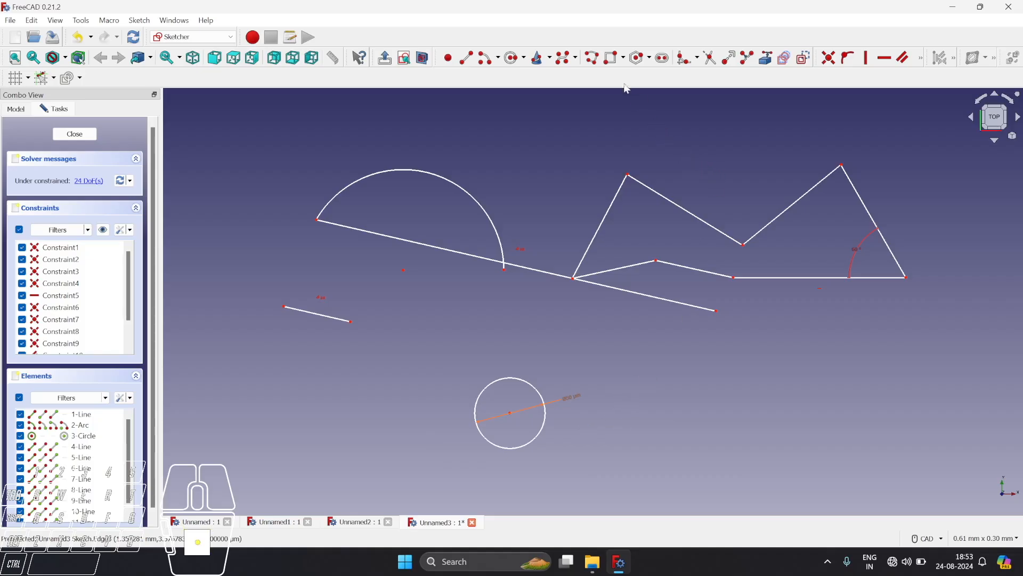
# Sketch a B-spline by five control points, rising from the lower left of the sketch to just above the circle.
pyautogui.click(575, 59)
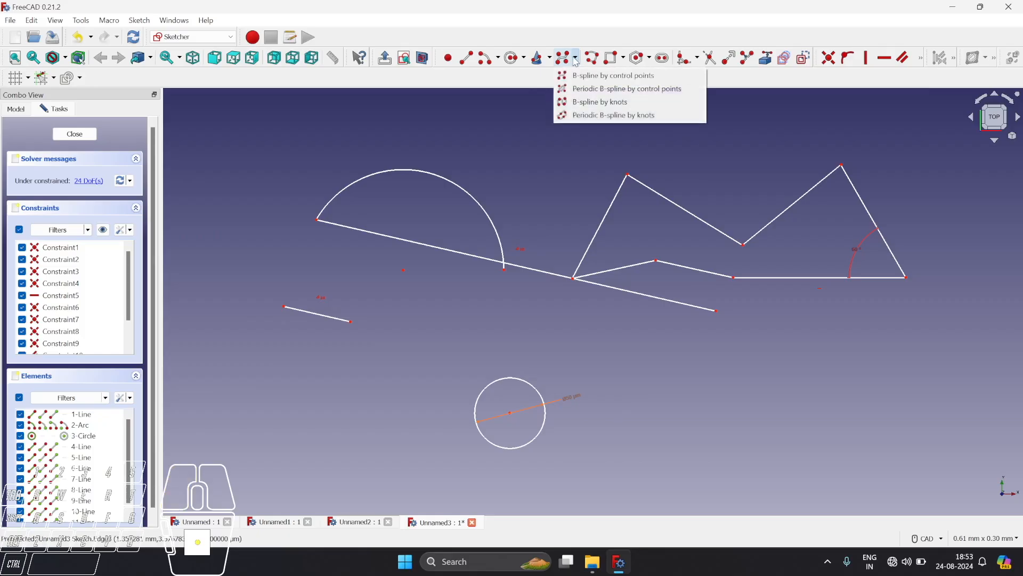
pyautogui.click(582, 76)
pyautogui.click(217, 443)
pyautogui.click(272, 387)
pyautogui.click(385, 412)
pyautogui.click(441, 343)
pyautogui.click(535, 335)
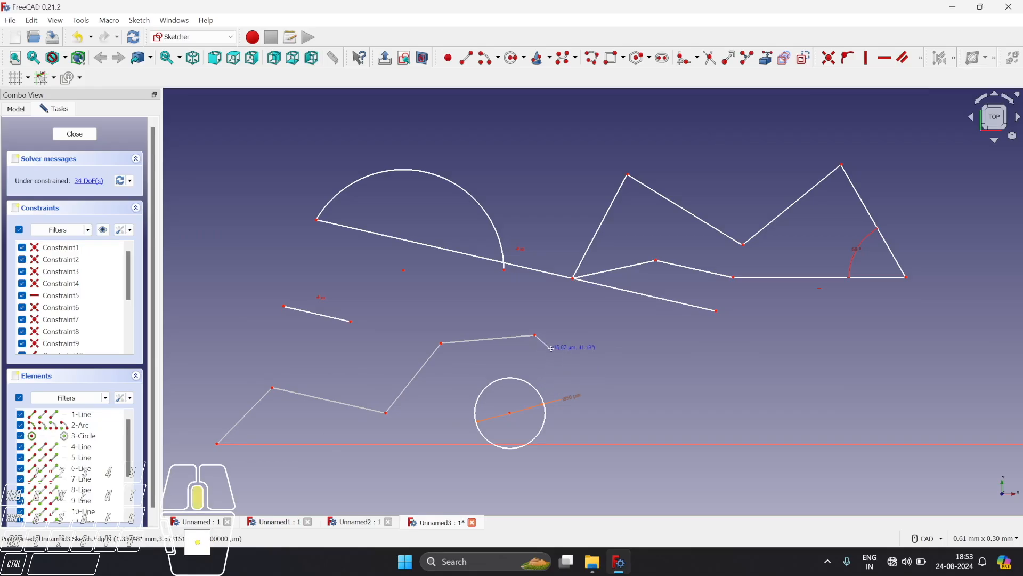
pyautogui.rightClick(560, 377)
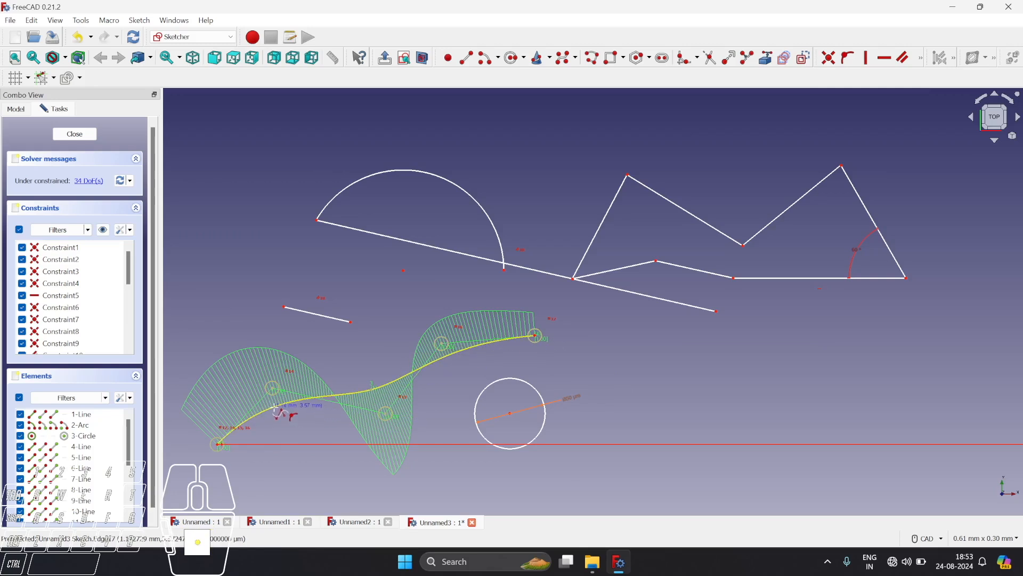
pyautogui.press('Escape')
pyautogui.press('Escape')
# Switch to the first open document, Unnamed.
pyautogui.click(276, 263)
pyautogui.click(209, 528)
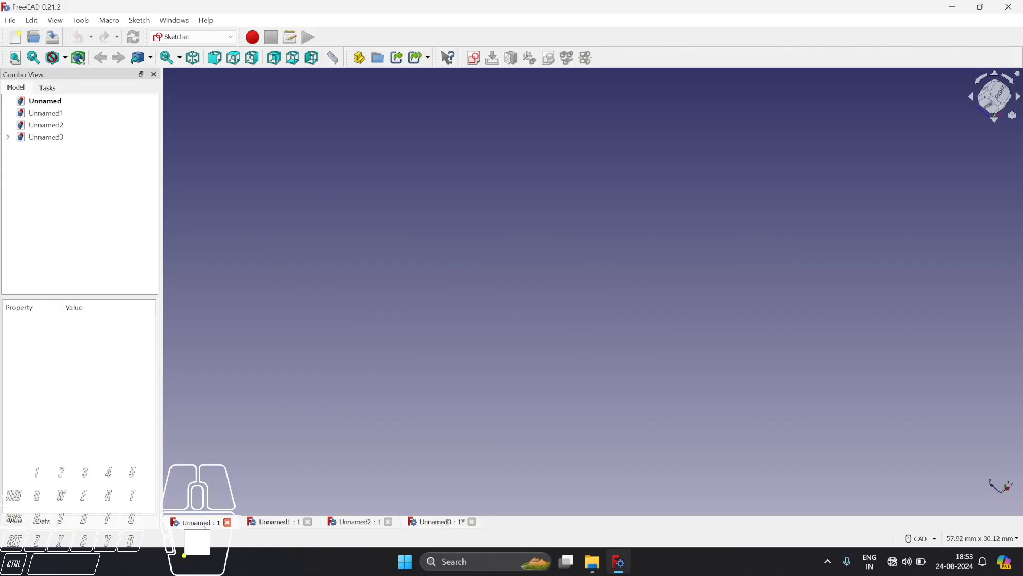
# Switch to the Unnamed3 document and open its sketch for editing.
pyautogui.click(297, 525)
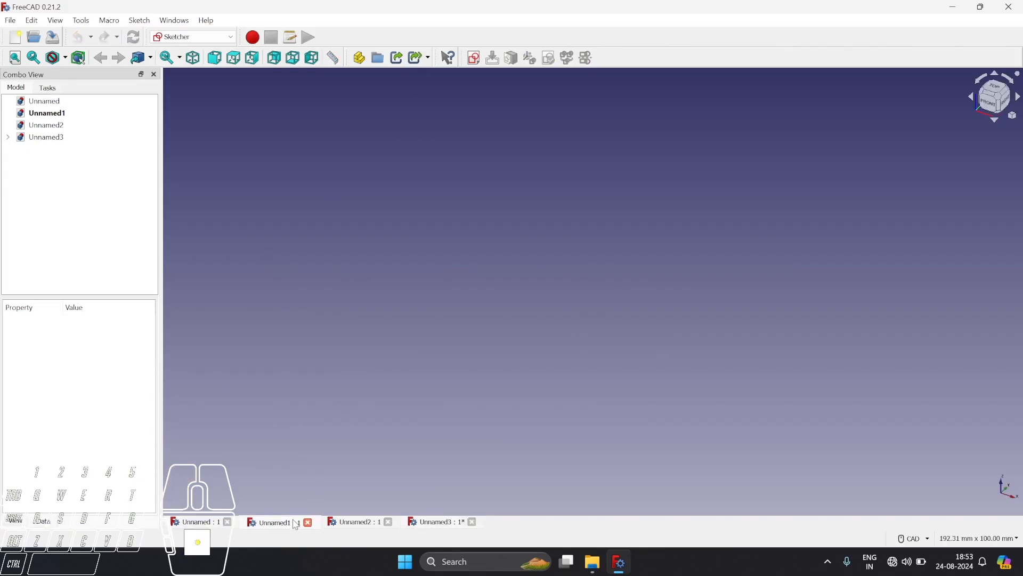
pyautogui.click(333, 527)
pyautogui.click(449, 526)
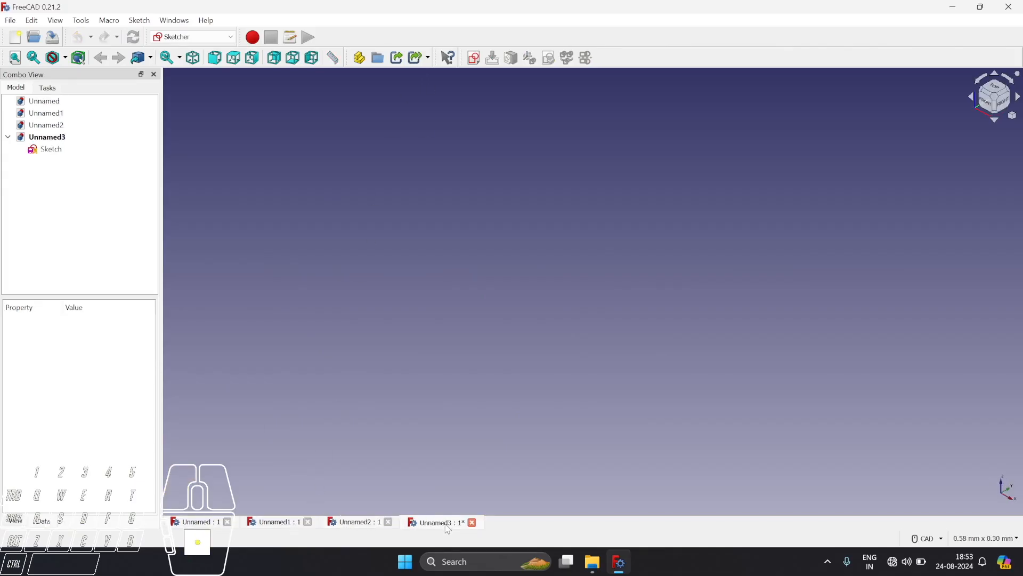
pyautogui.doubleClick(45, 149)
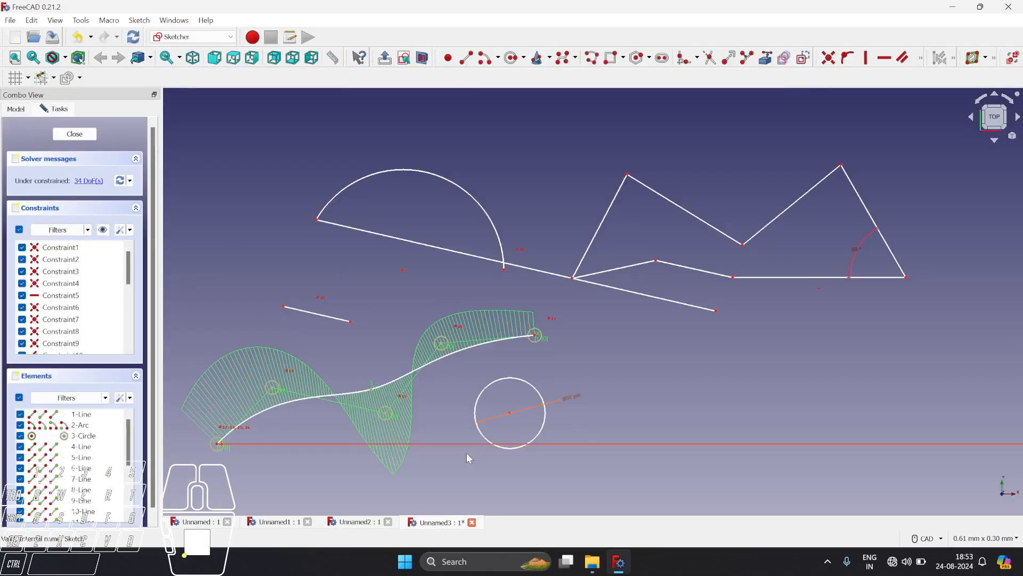
# Reshape the B-spline by moving its second and fourth control points upward.
pyautogui.click(274, 388)
pyautogui.moveTo(274, 388); pyautogui.dragTo(274, 357)
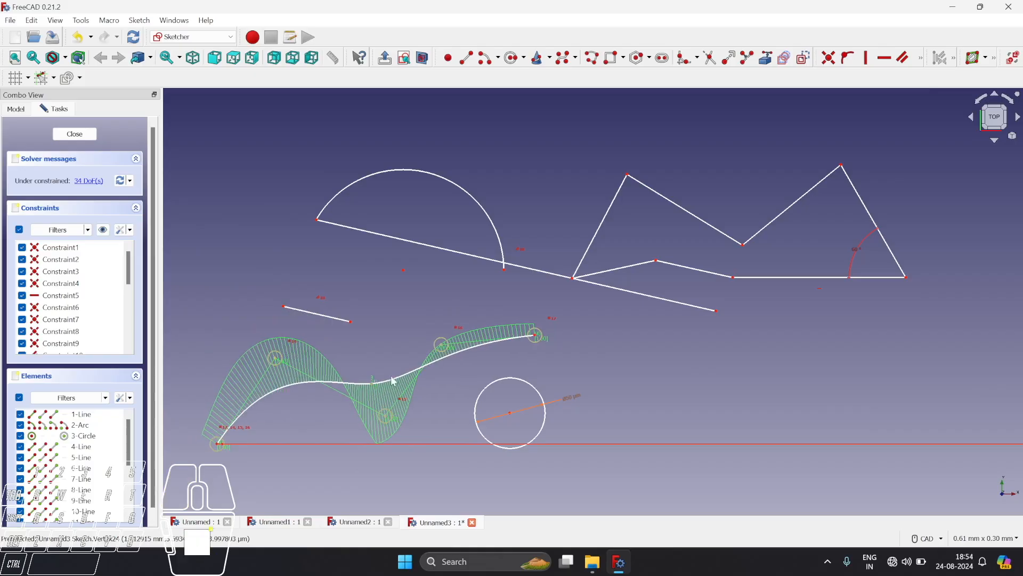
pyautogui.moveTo(441, 344); pyautogui.dragTo(440, 318)
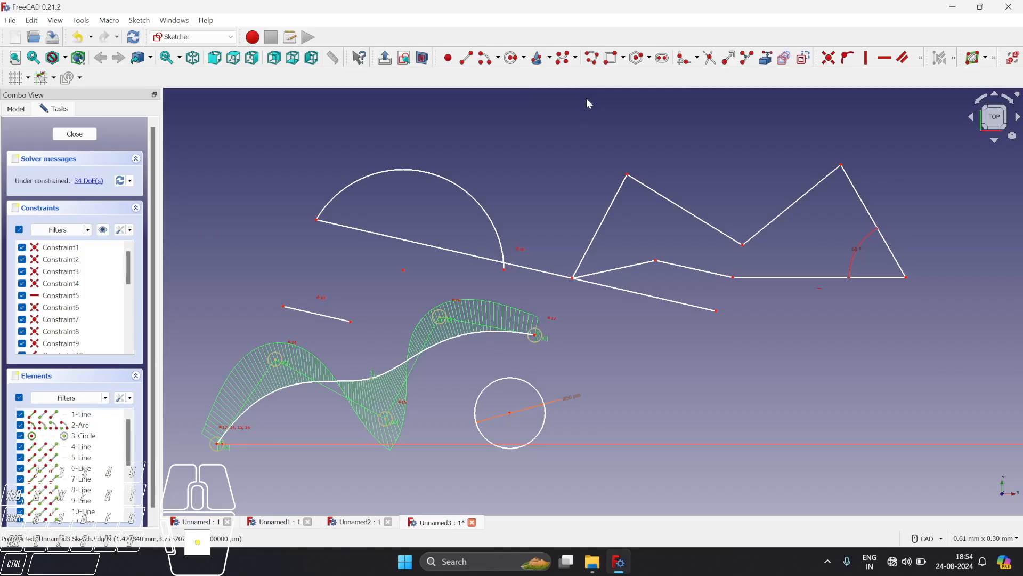
pyautogui.click(984, 67)
pyautogui.click(992, 63)
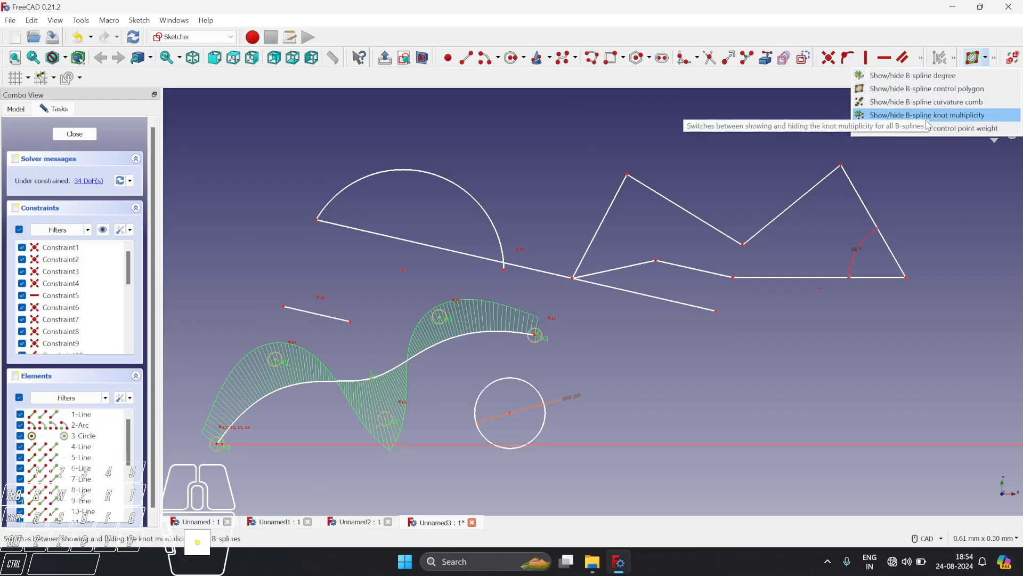
pyautogui.click(944, 218)
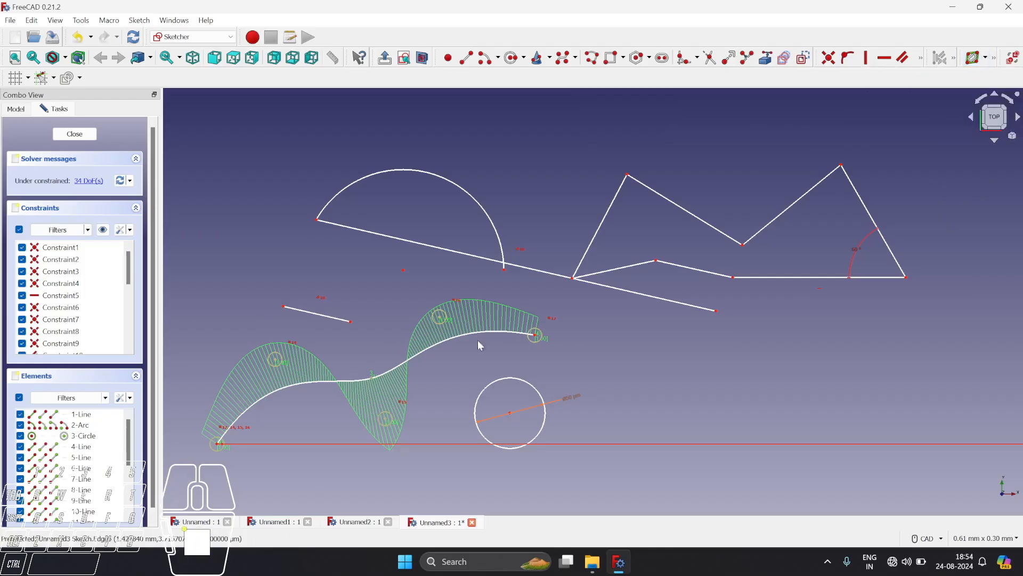
pyautogui.click(367, 326)
pyautogui.click(395, 300)
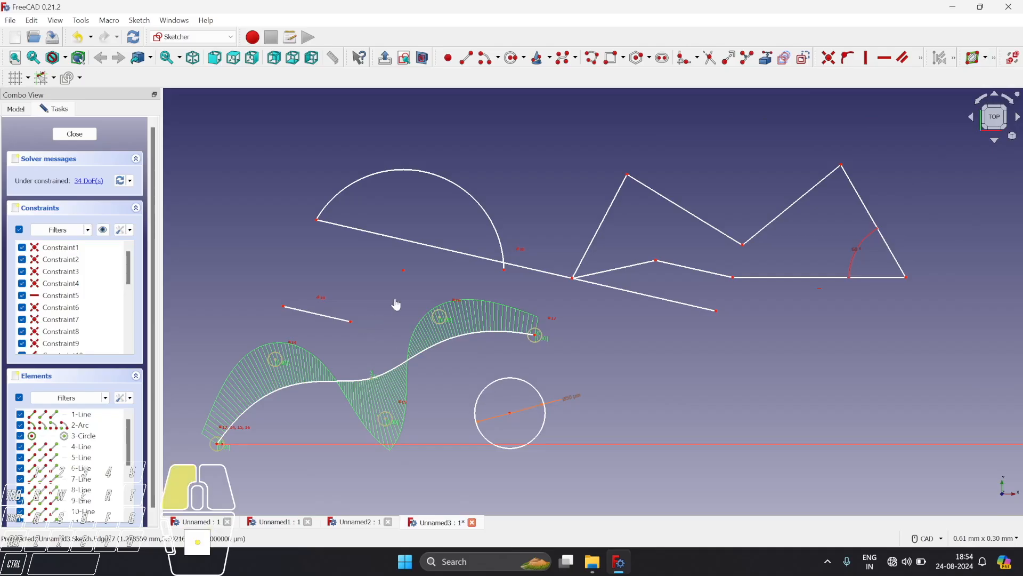
# Switch the sketch to its other virtual space to hide the constraints, and look through the list of sketch elements.
pyautogui.click(1013, 59)
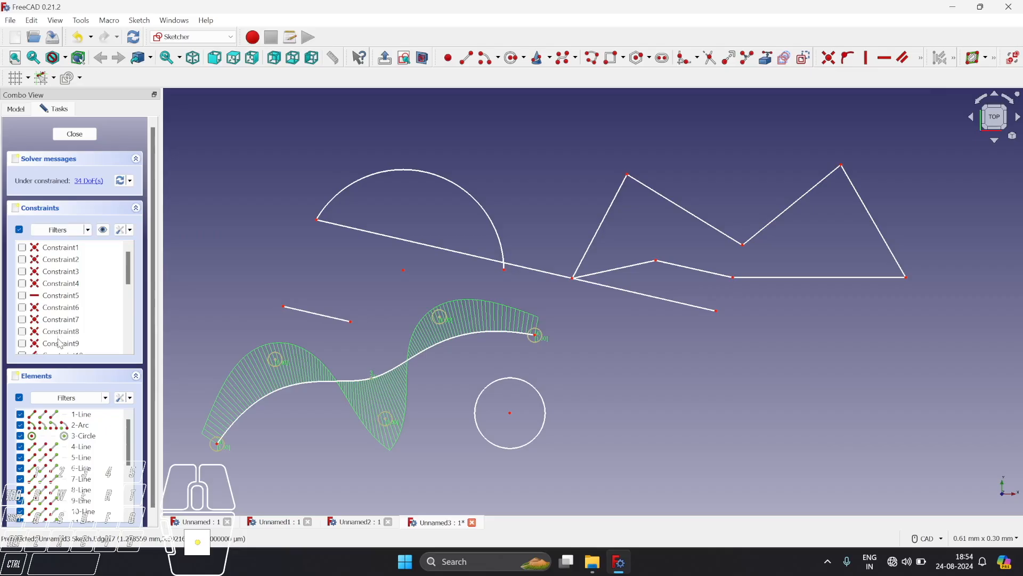
pyautogui.scroll(-5, 59, 457)
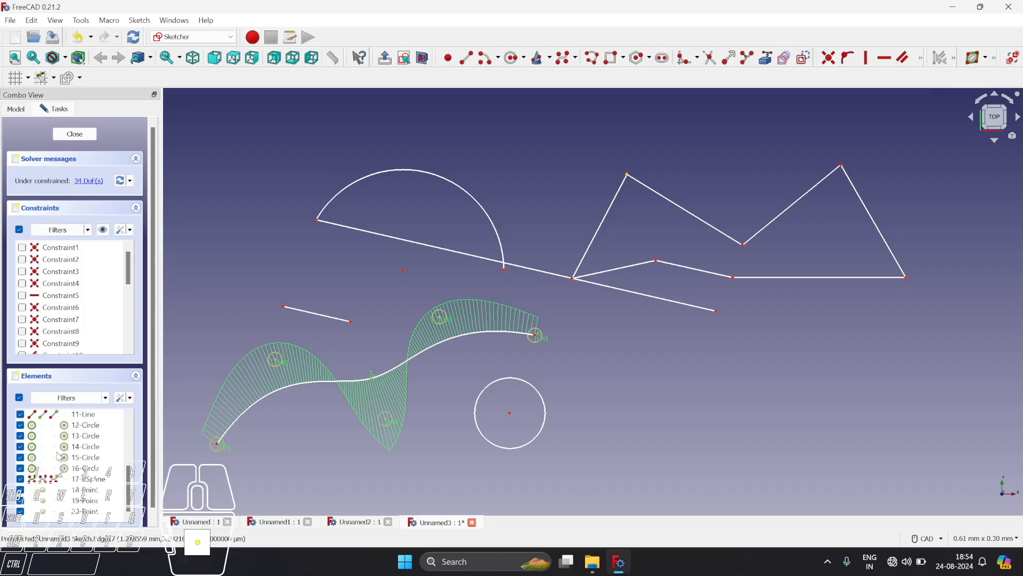
pyautogui.click(57, 105)
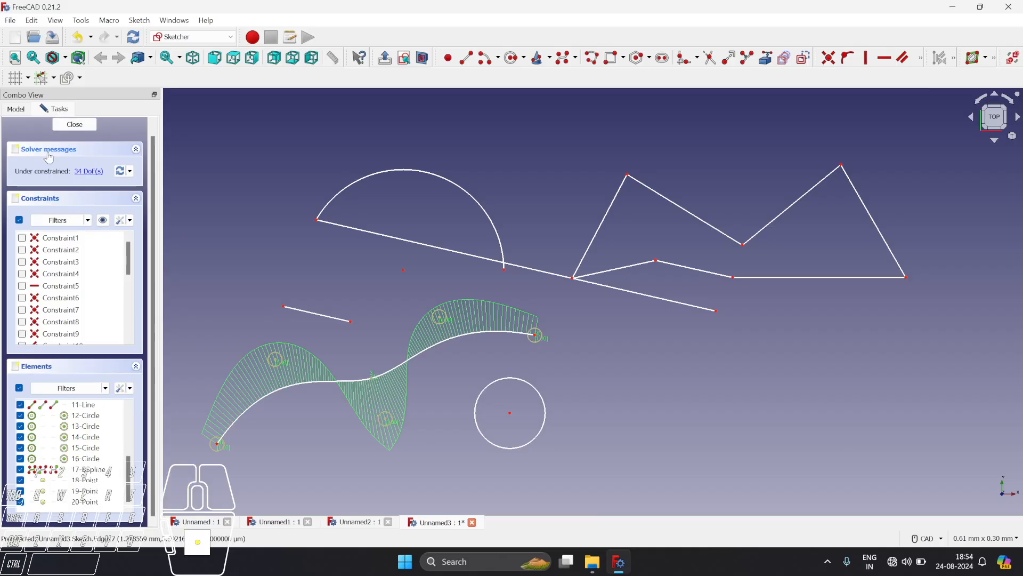
# Show the document's model tree and reopen the sketch in Unnamed3 for editing from there.
pyautogui.click(8, 110)
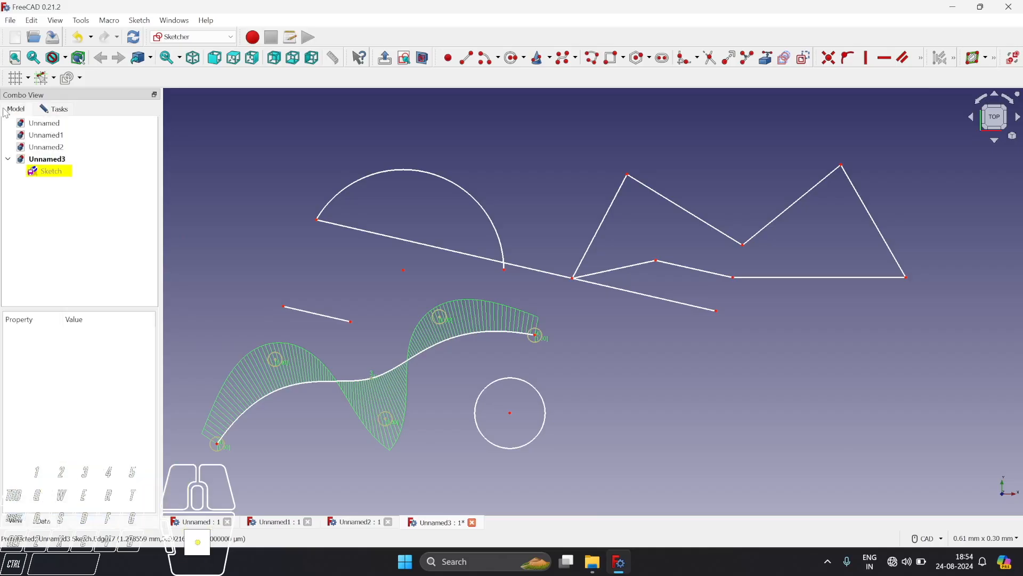
pyautogui.click(47, 175)
pyautogui.doubleClick(48, 173)
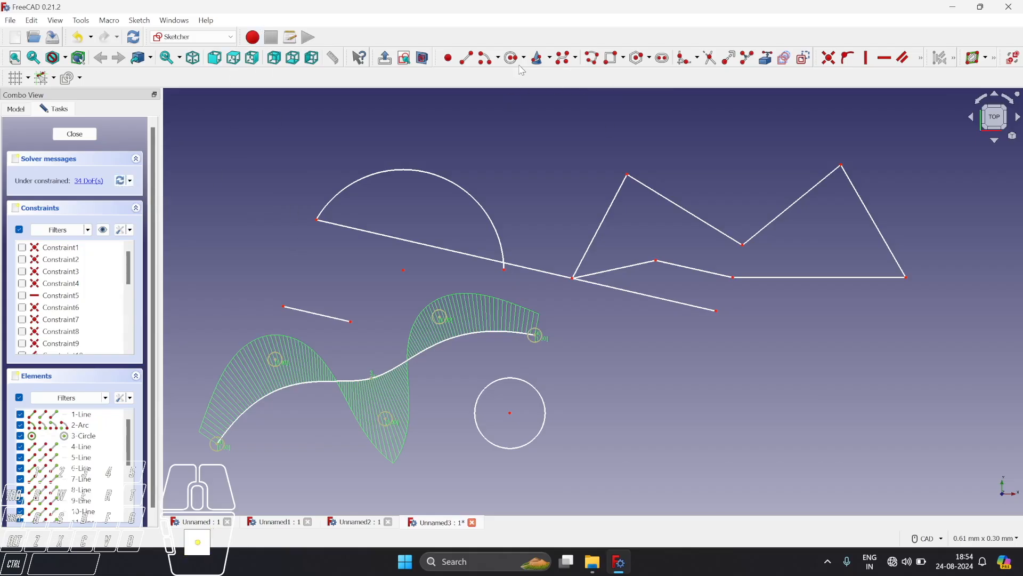
# Sketch a rectangle about 0.16 mm wide to the right of the circle, below the polyline.
pyautogui.click(613, 58)
pyautogui.click(622, 472)
pyautogui.click(852, 344)
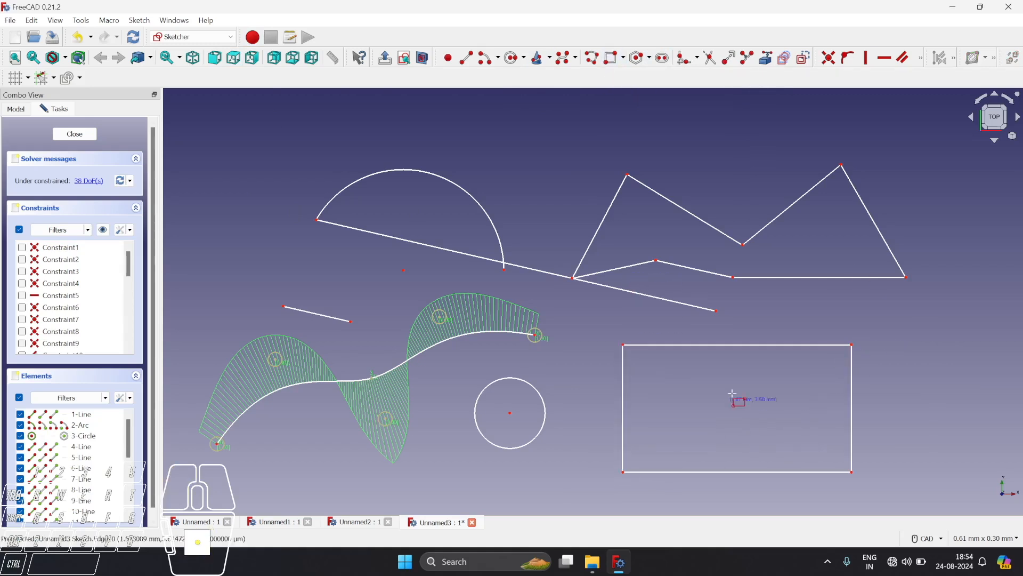
# Constrain the horizontal length of the rectangle's bottom edge to 1 mm.
pyautogui.click(922, 58)
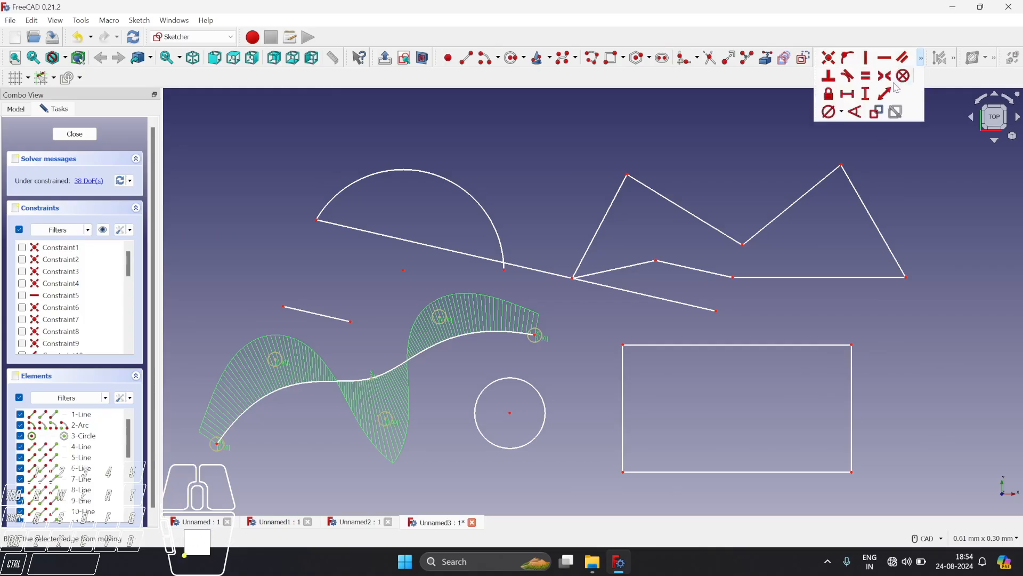
pyautogui.click(853, 97)
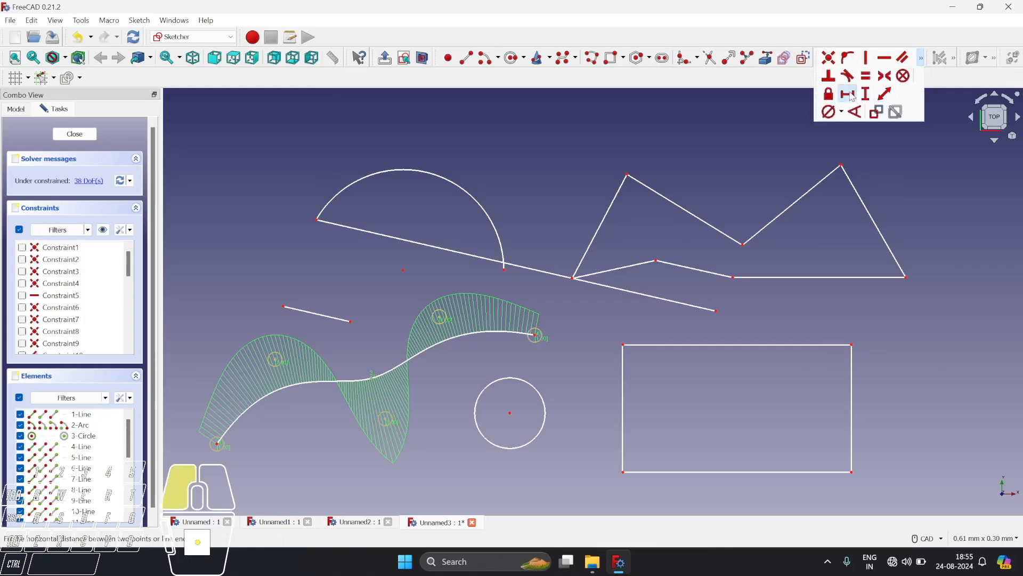
pyautogui.click(768, 473)
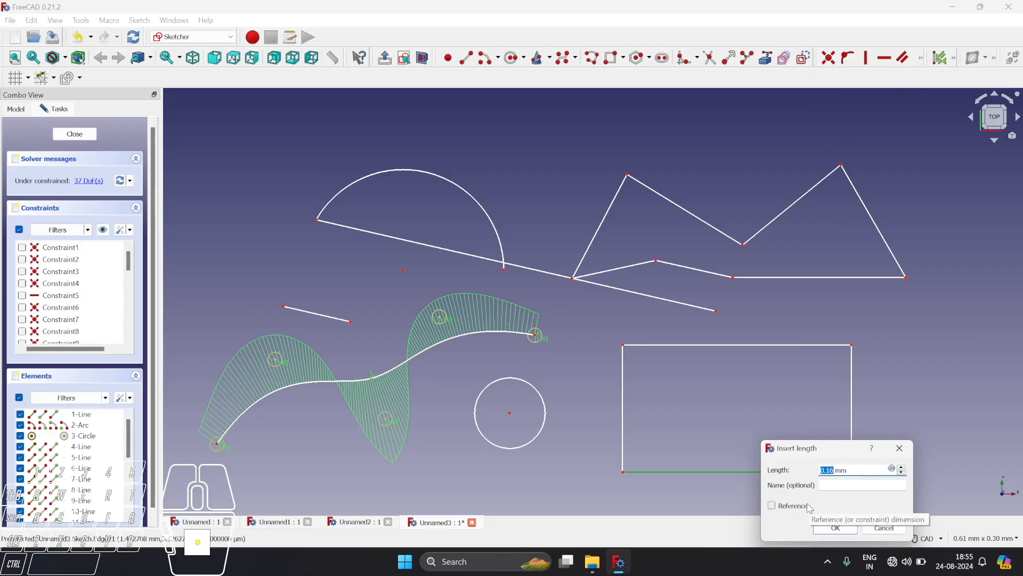
pyautogui.write('1')
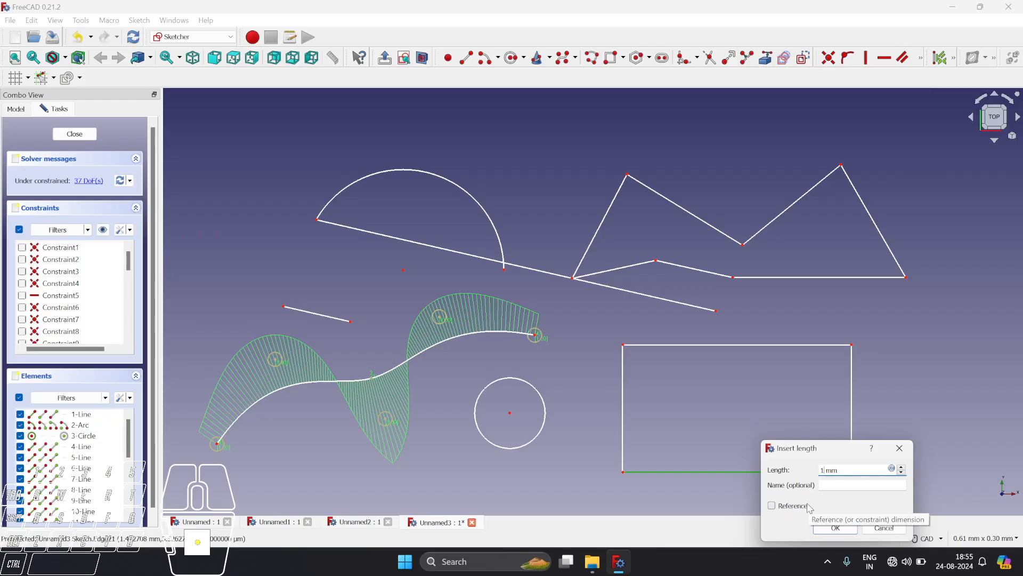